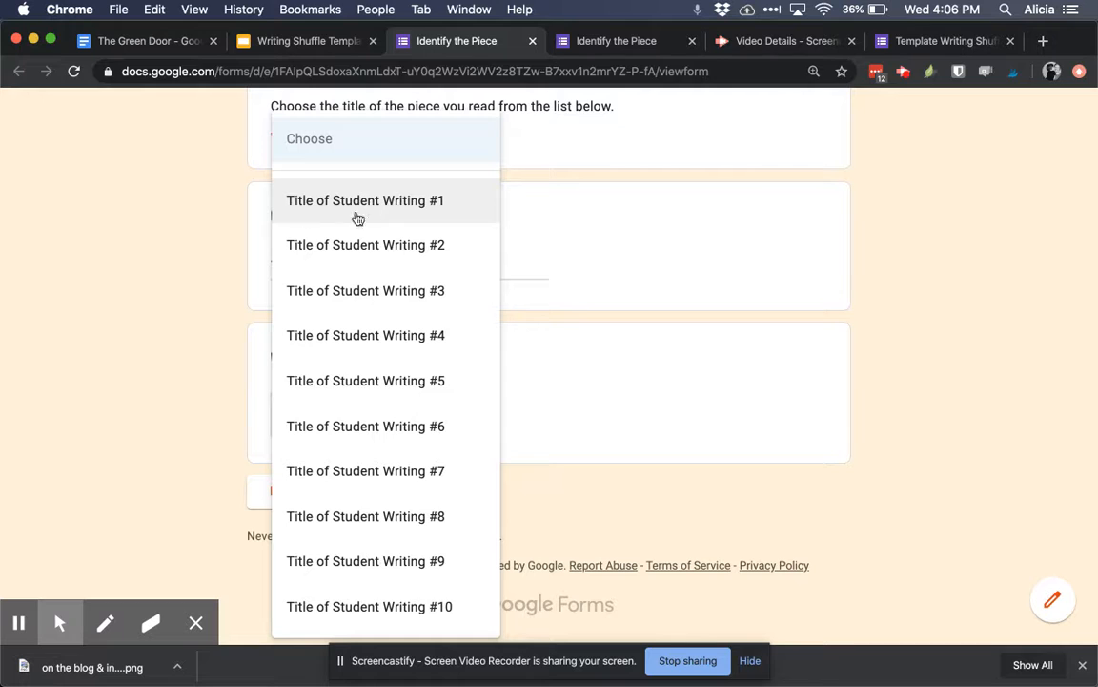
- Try to advance the Identify the Piece form without answering, and examine its required email and piece-selection questions
{"action": "left_click", "coordinate": [172, 281]}
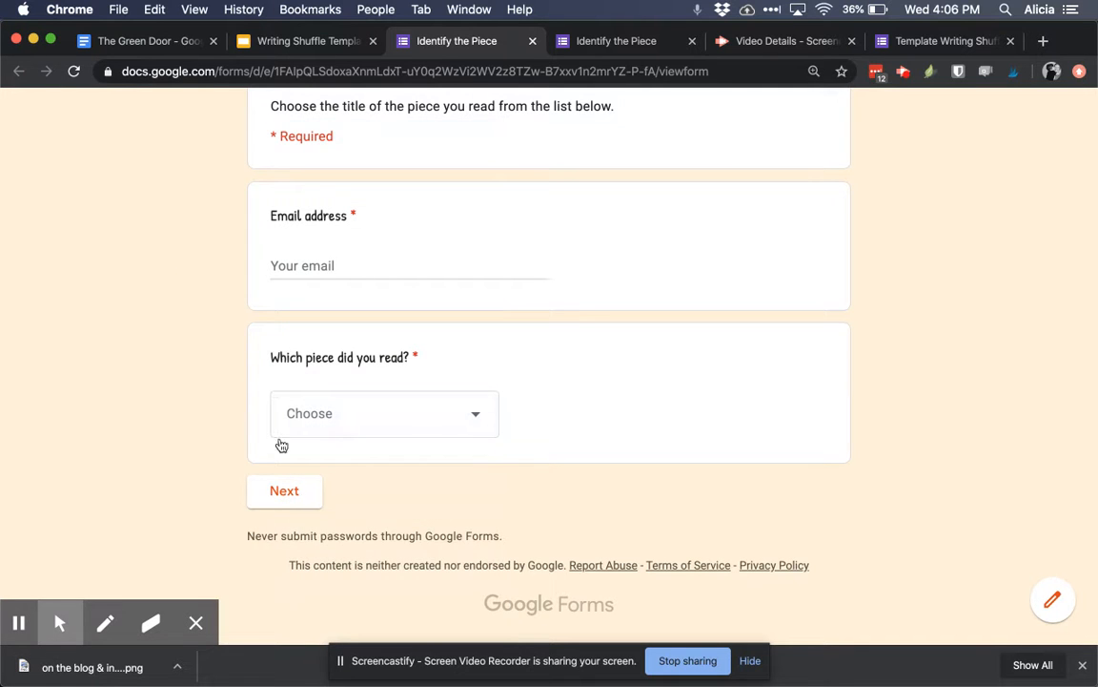
{"action": "left_click", "coordinate": [284, 492]}
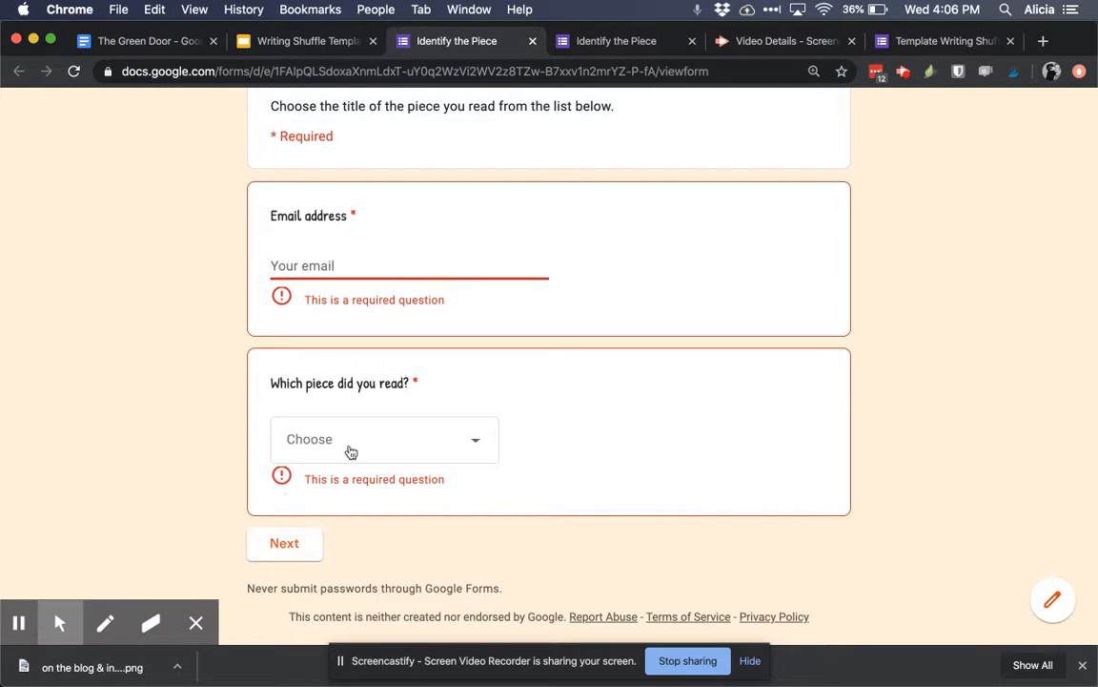
{"action": "scroll", "coordinate": [429, 386], "scroll_direction": "down", "scroll_amount": 2}
{"action": "scroll", "coordinate": [430, 386], "scroll_direction": "up", "scroll_amount": 3}
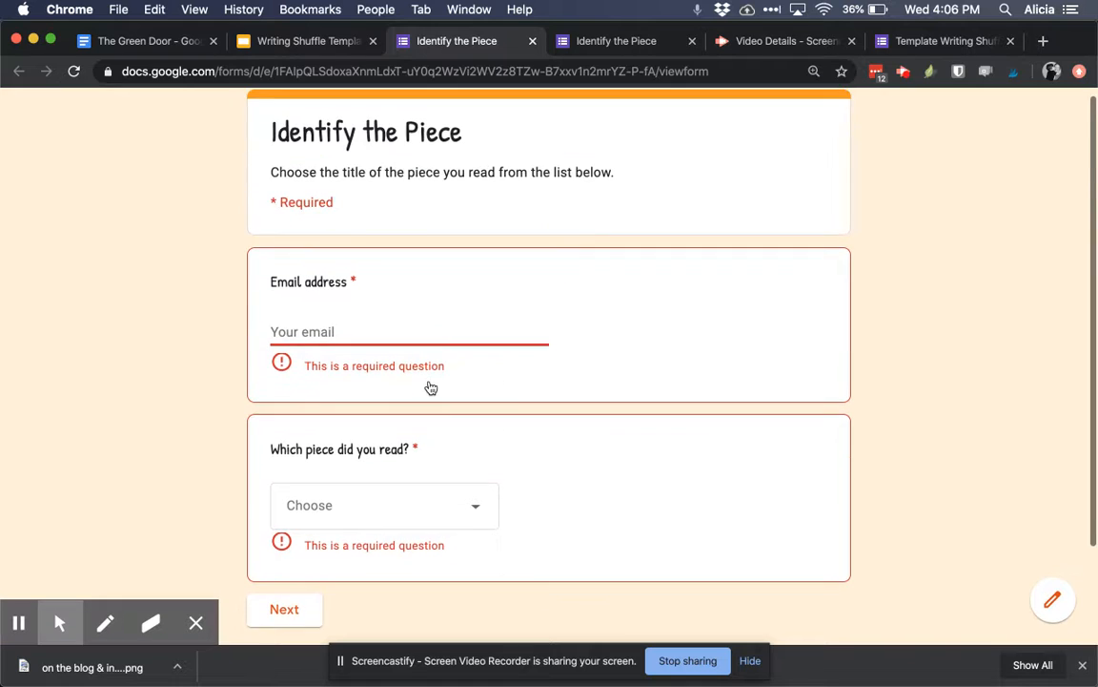
{"action": "scroll", "coordinate": [430, 386], "scroll_direction": "down", "scroll_amount": 2}
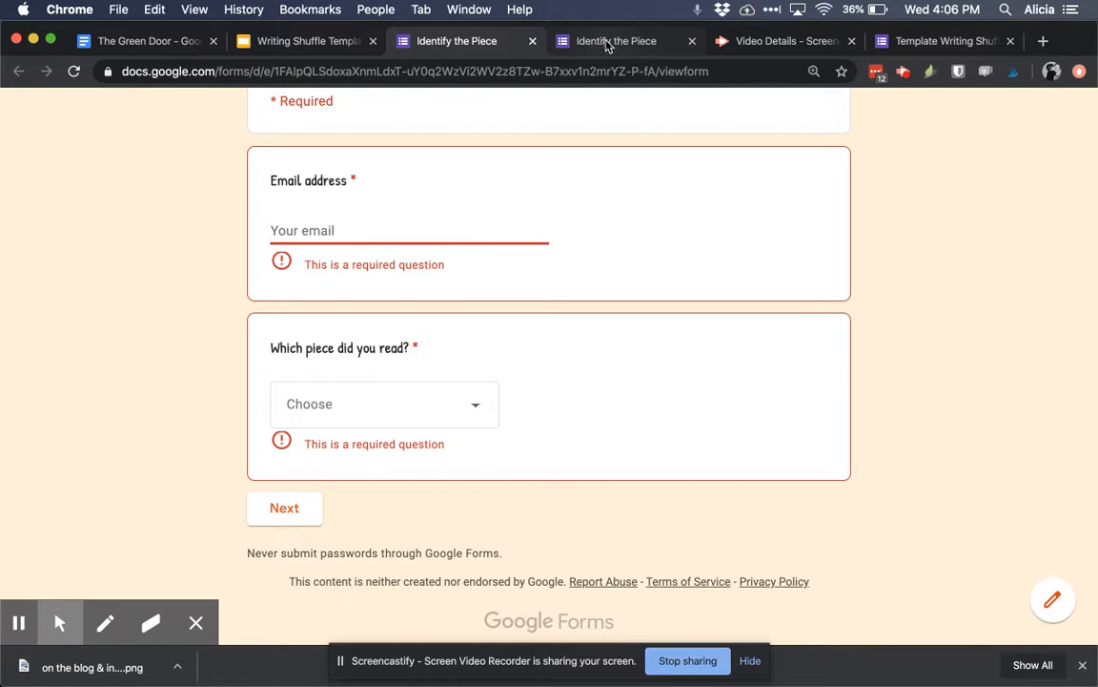
- Close the live Identify the Piece form, switch to the Template Writing Shuffle Feedback editor, and look at the form's copy option
{"action": "left_click", "coordinate": [532, 42]}
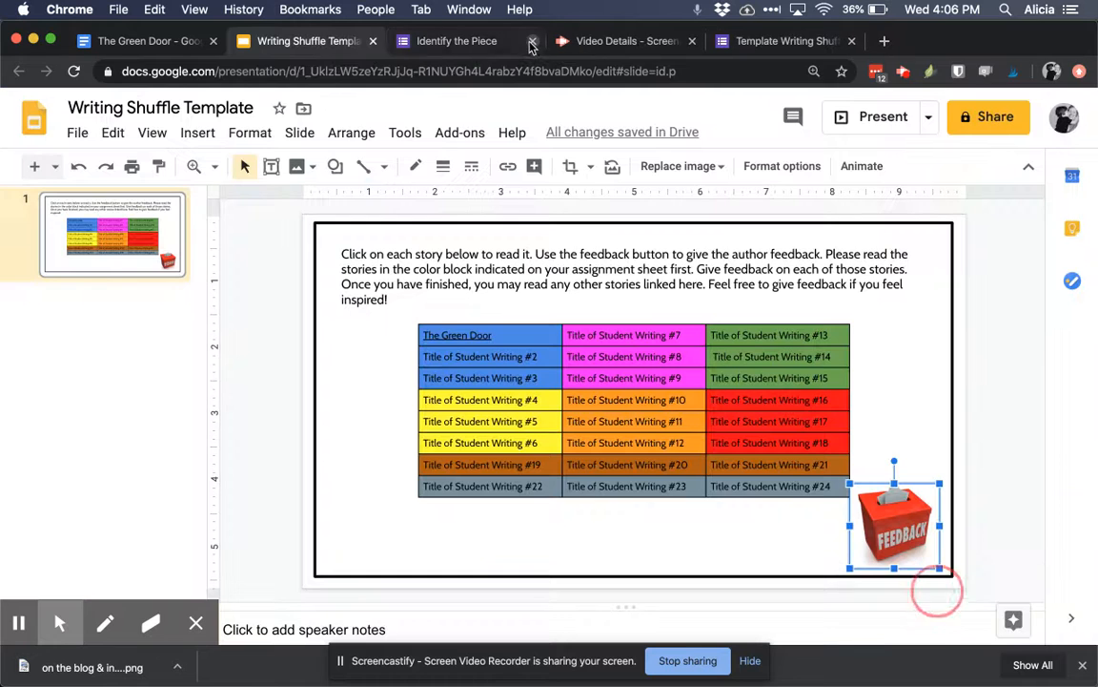
{"action": "left_click", "coordinate": [791, 41]}
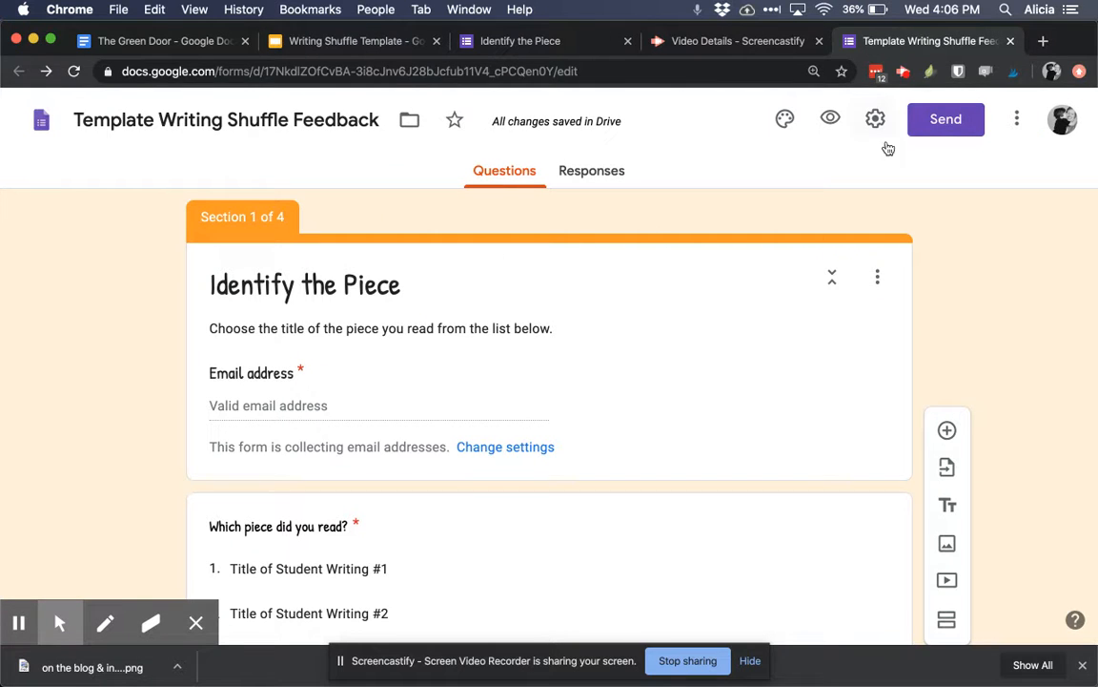
{"action": "left_click", "coordinate": [1022, 118]}
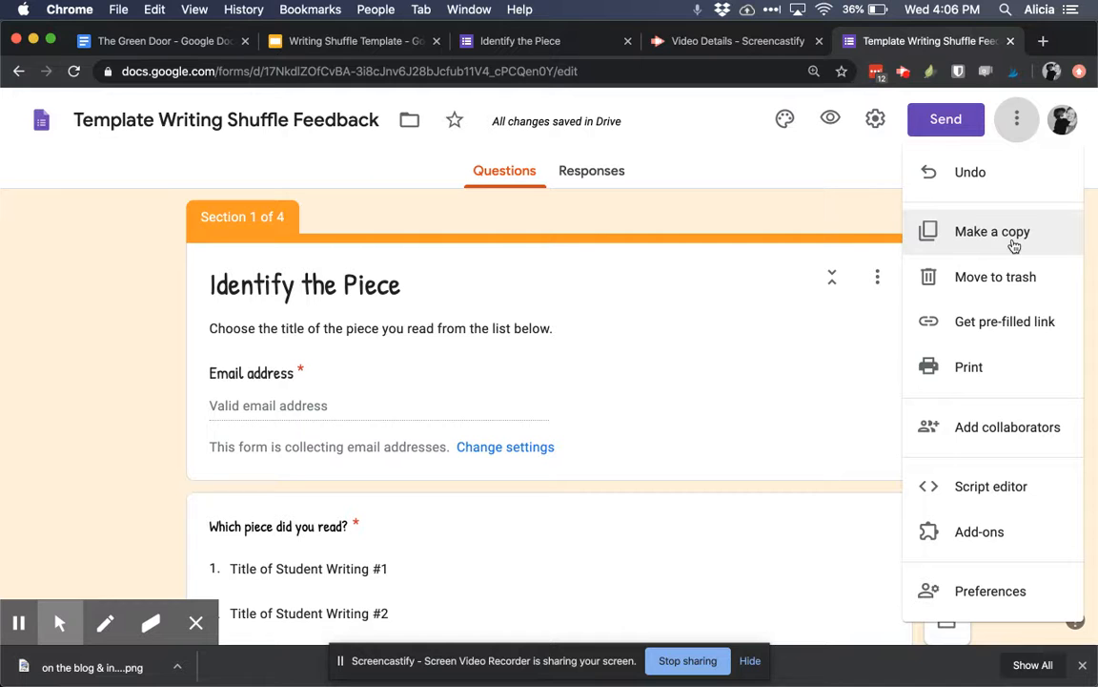
{"action": "left_click", "coordinate": [809, 176]}
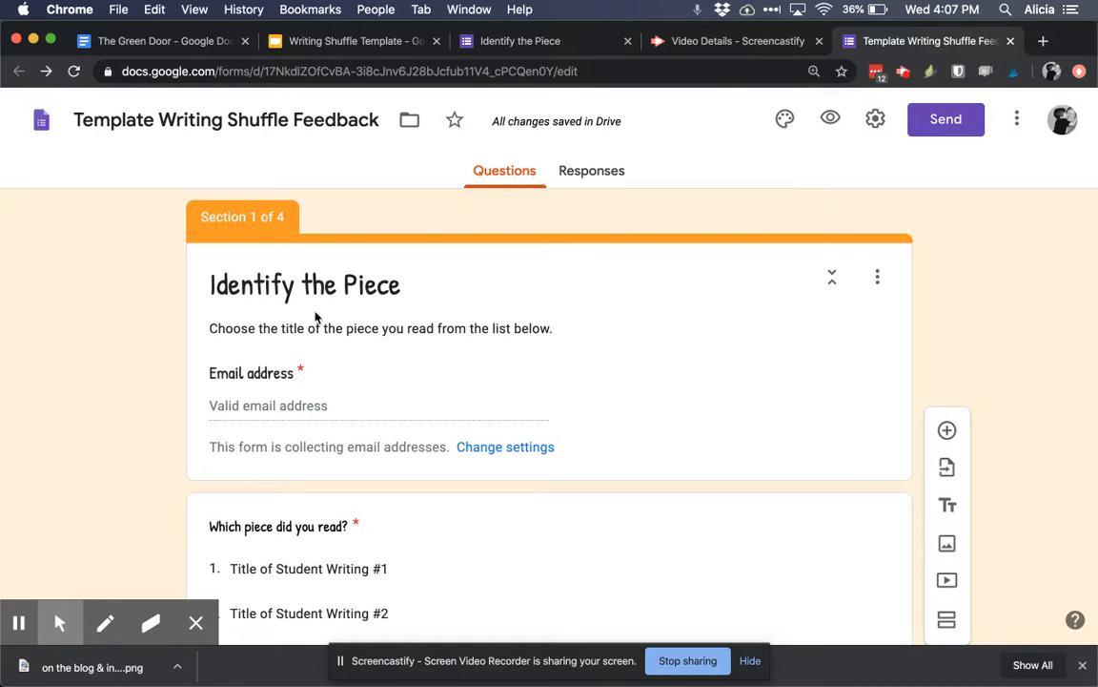
- Rename the first option of "Which piece did you read?" to The Green Door and add a new option directly below it
{"action": "scroll", "coordinate": [315, 315], "scroll_direction": "down", "scroll_amount": 2}
{"action": "scroll", "coordinate": [315, 315], "scroll_direction": "down", "scroll_amount": 3}
{"action": "scroll", "coordinate": [316, 315], "scroll_direction": "up", "scroll_amount": 3}
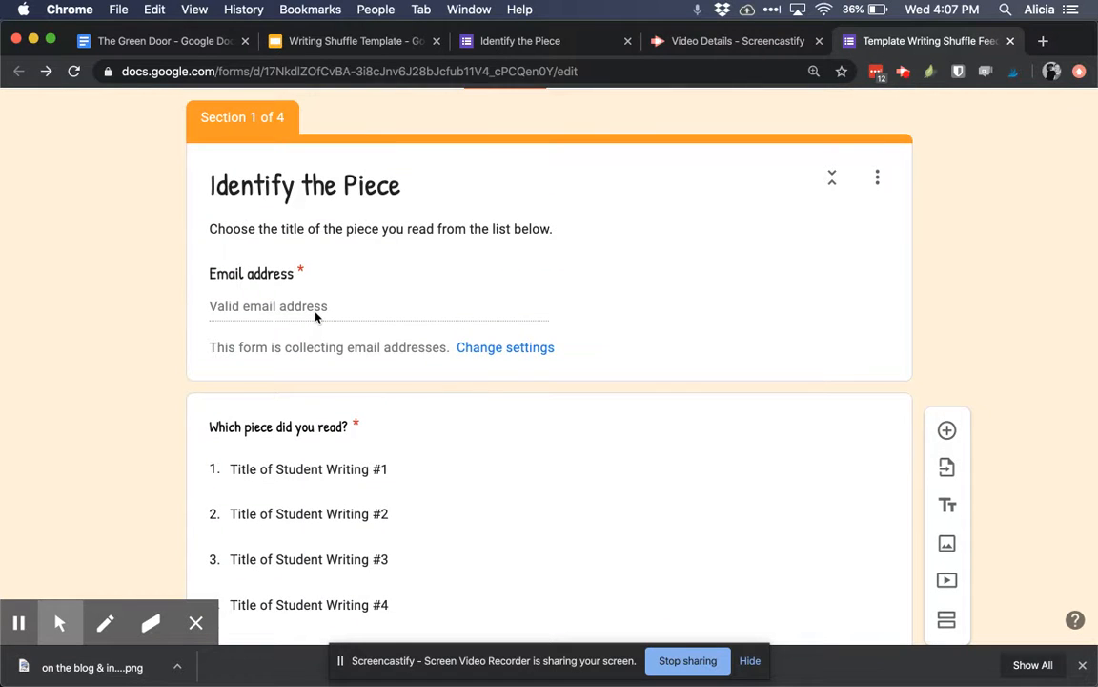
{"action": "scroll", "coordinate": [315, 315], "scroll_direction": "down", "scroll_amount": 3}
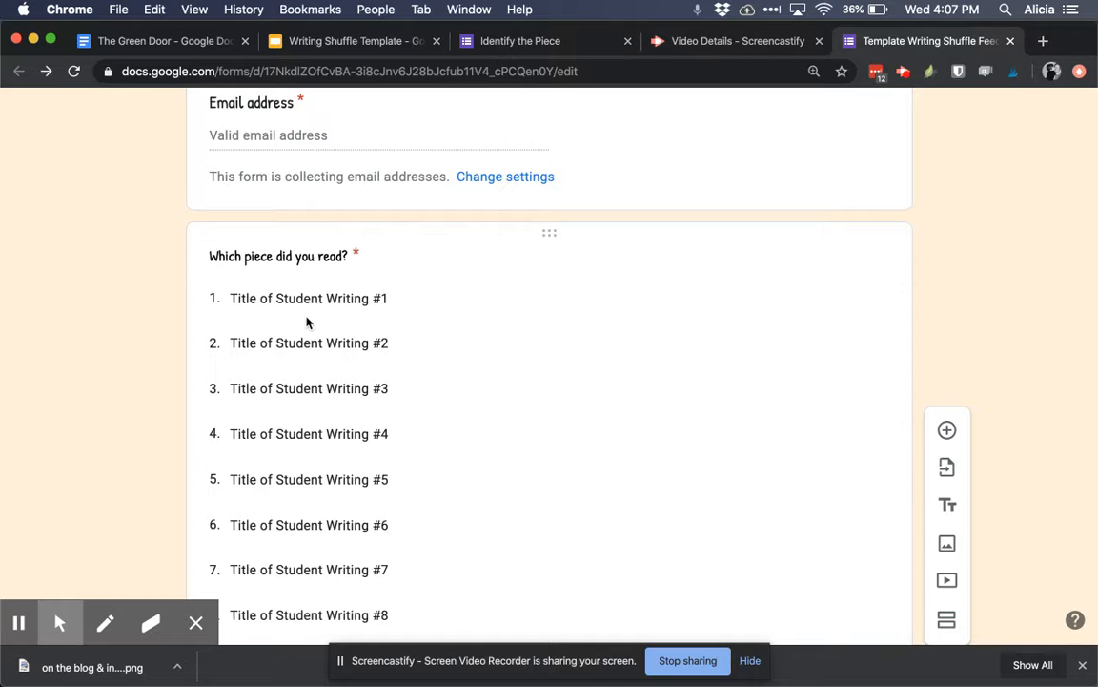
{"action": "scroll", "coordinate": [306, 321], "scroll_direction": "down", "scroll_amount": 3}
{"action": "scroll", "coordinate": [306, 321], "scroll_direction": "up", "scroll_amount": 5}
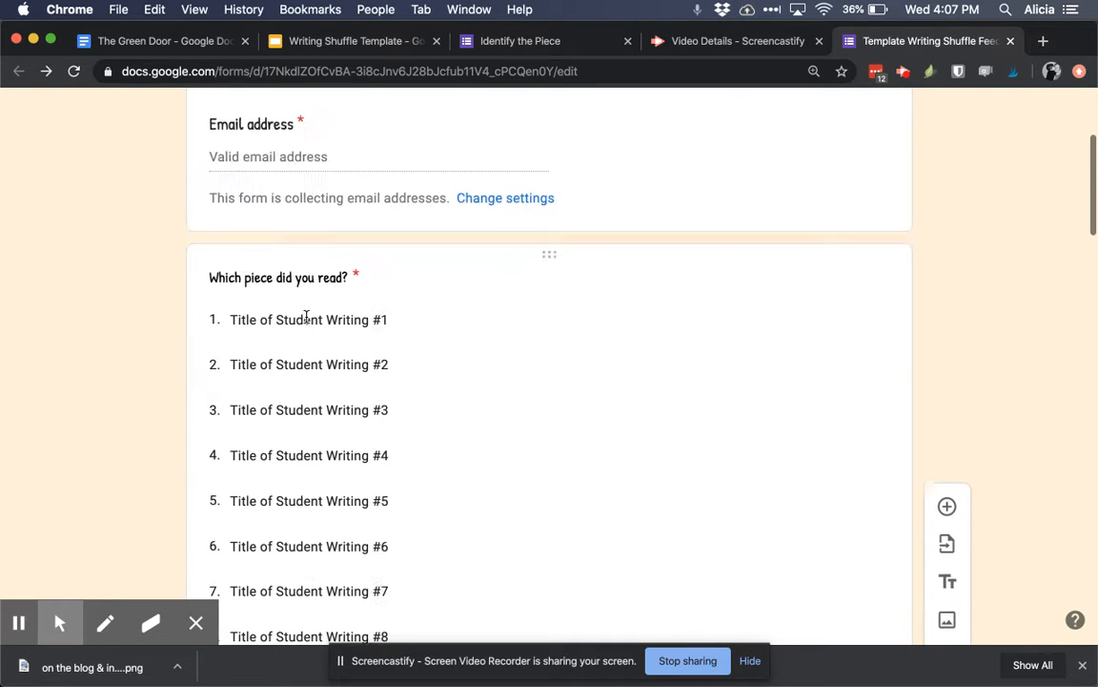
{"action": "left_click", "coordinate": [306, 319]}
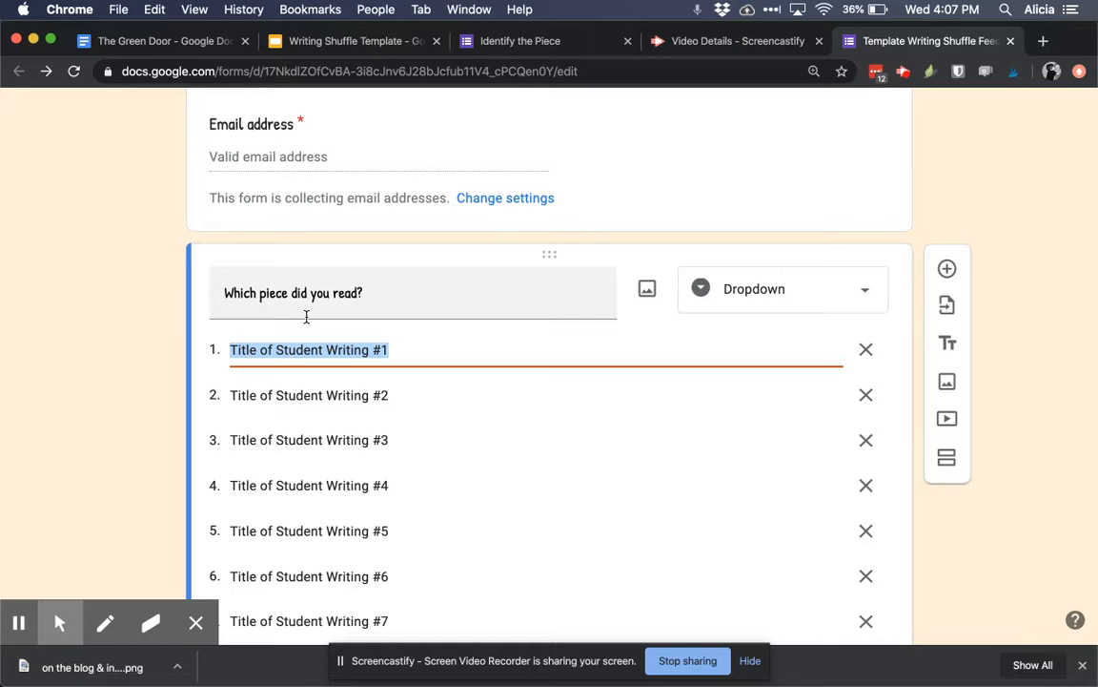
{"action": "left_click", "coordinate": [362, 41]}
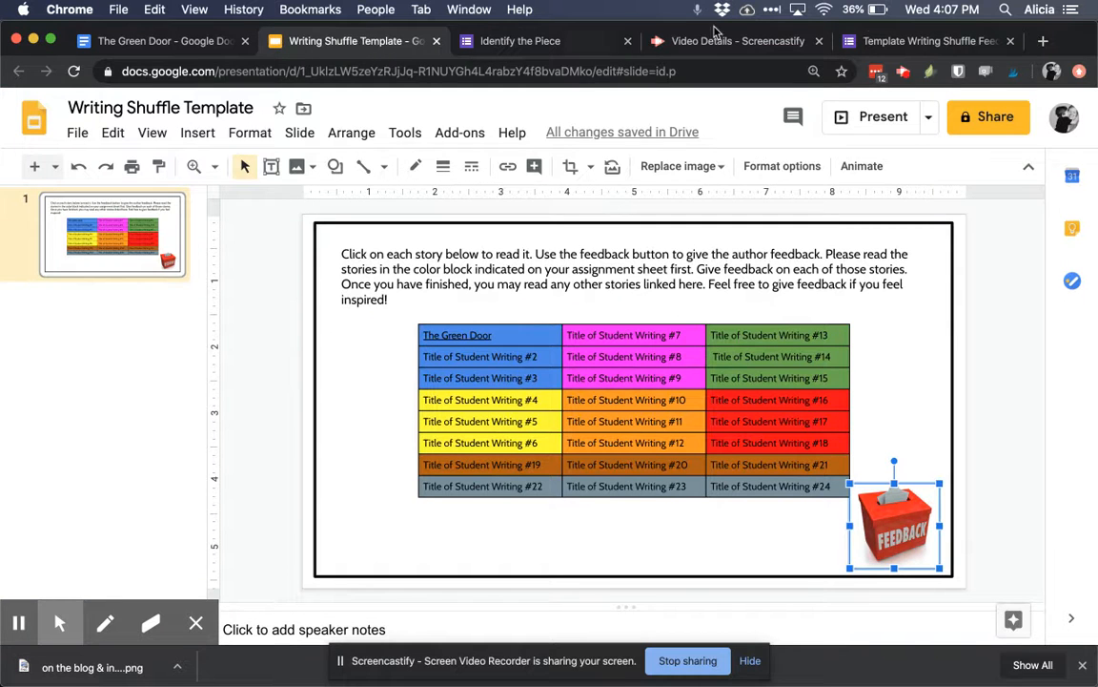
{"action": "left_click", "coordinate": [863, 41]}
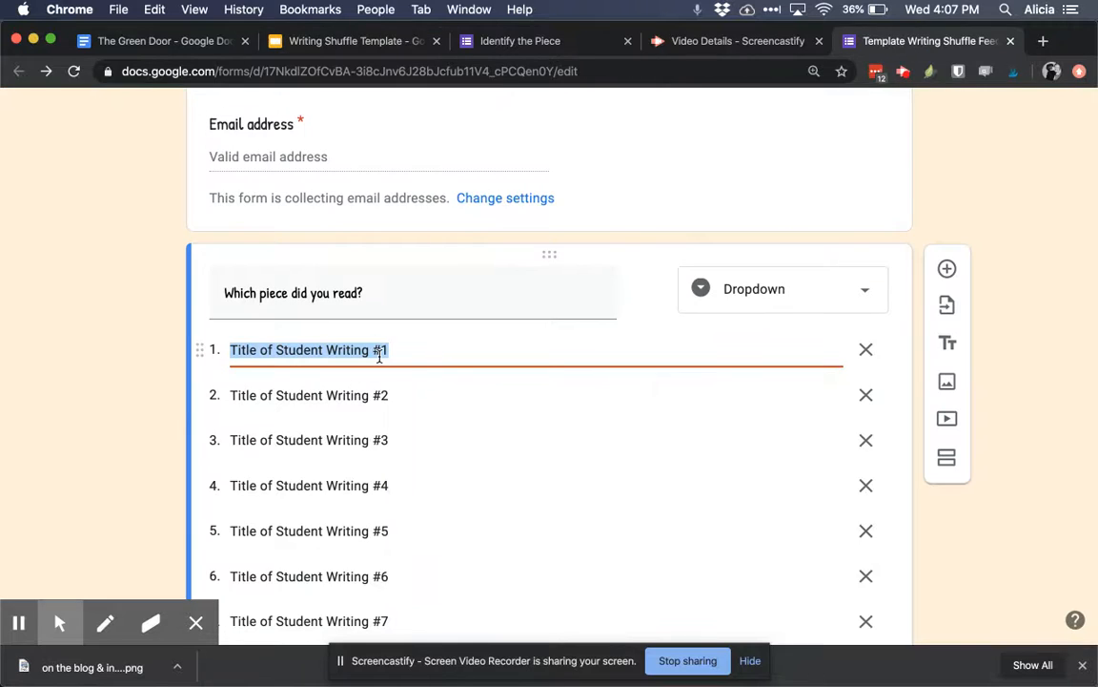
{"action": "type", "text": "Th"}
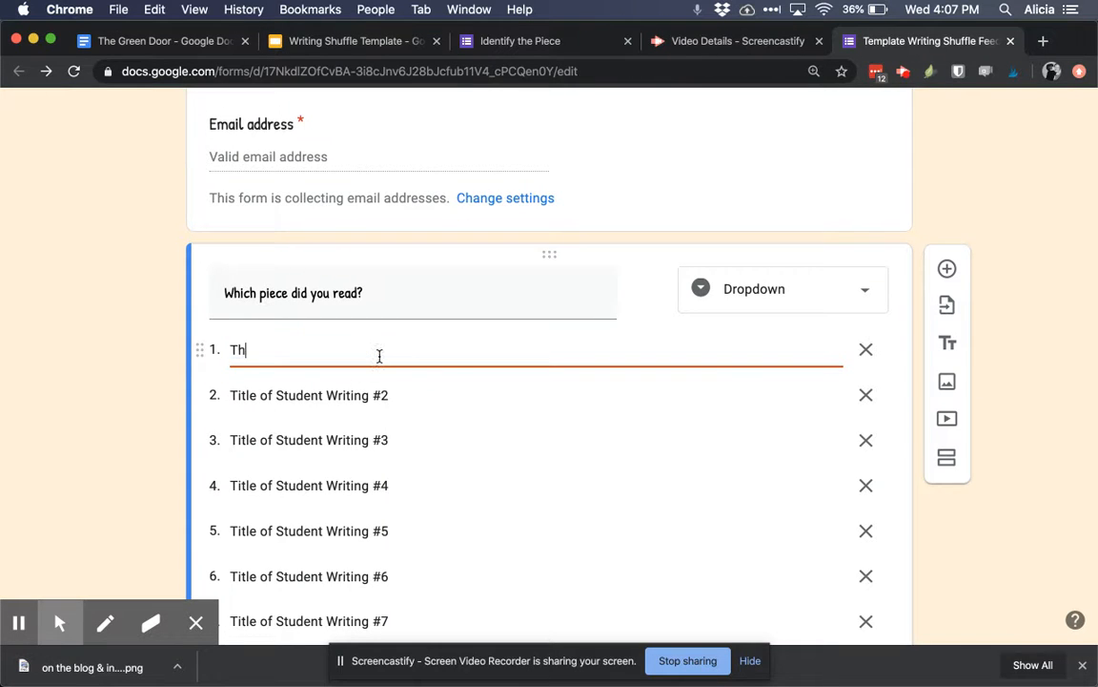
{"action": "type", "text": "e Green Door"}
{"action": "key", "text": "Return"}
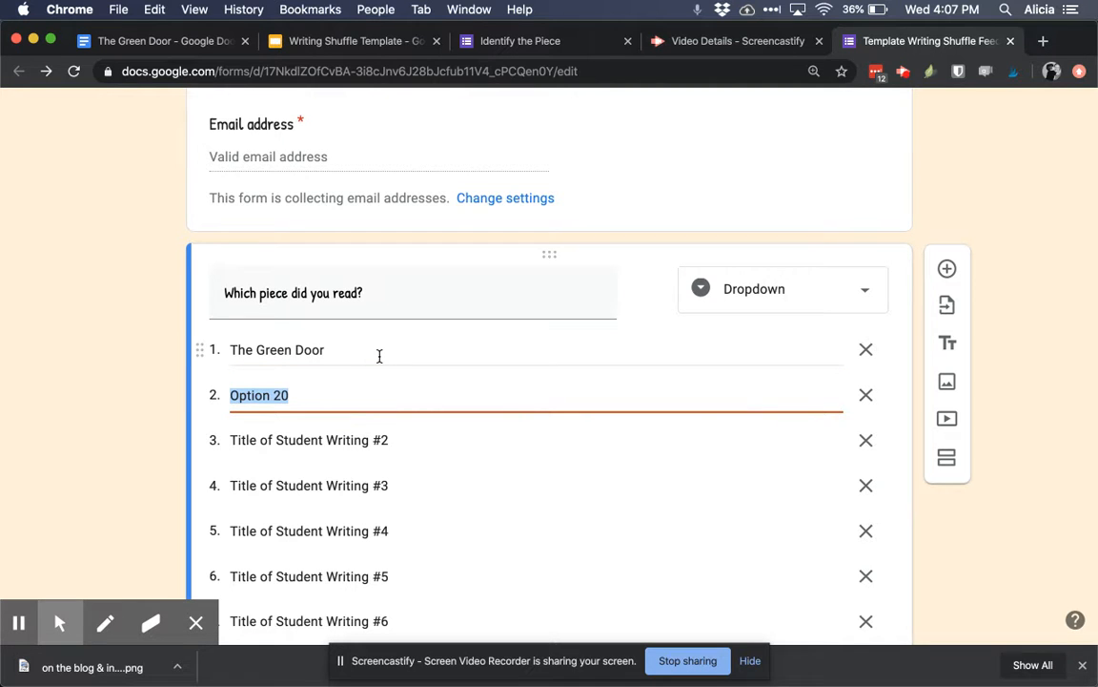
- Look through the full list of answer options under "Which piece did you read?"
{"action": "scroll", "coordinate": [379, 355], "scroll_direction": "down", "scroll_amount": 7}
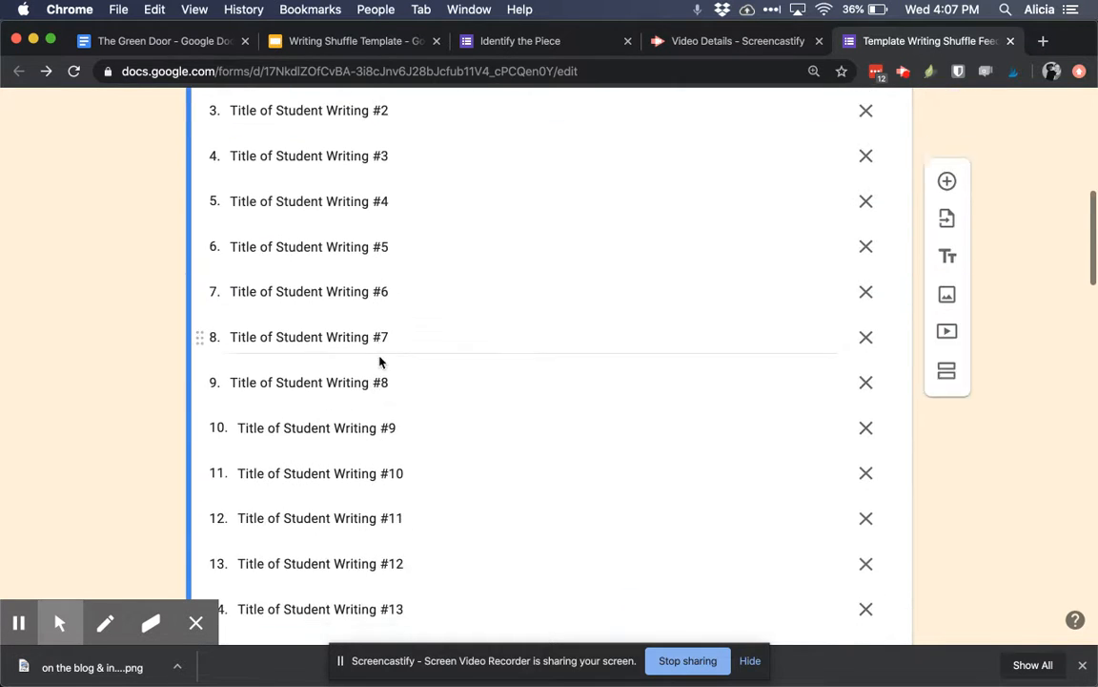
{"action": "scroll", "coordinate": [262, 334], "scroll_direction": "down", "scroll_amount": 10}
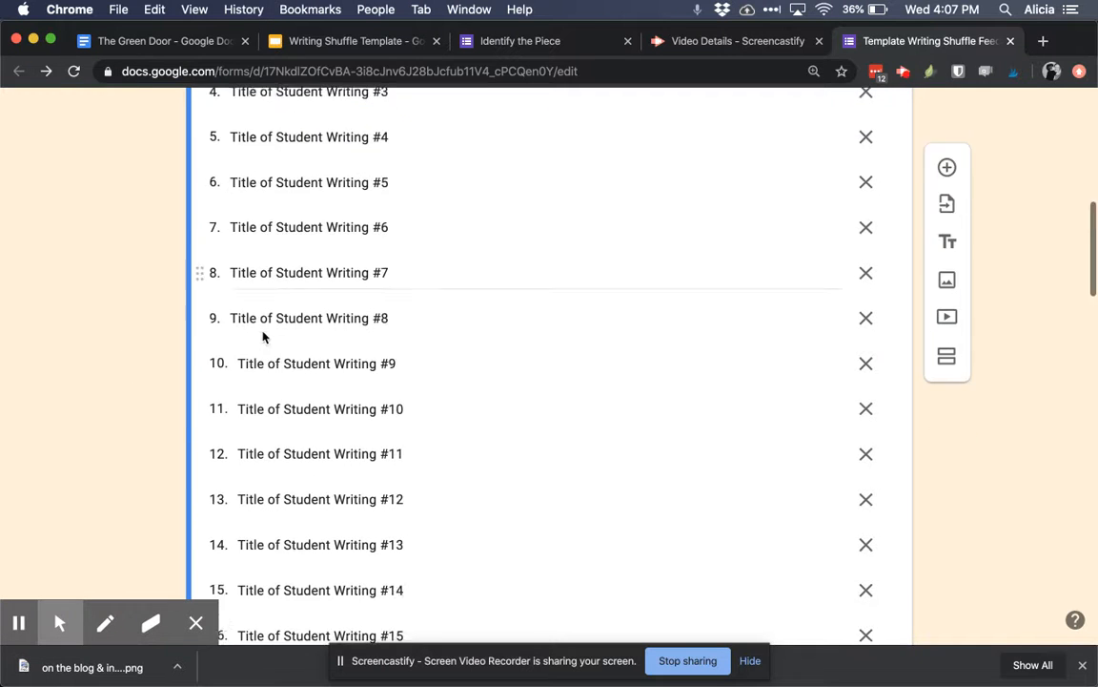
{"action": "scroll", "coordinate": [263, 334], "scroll_direction": "down", "scroll_amount": 2}
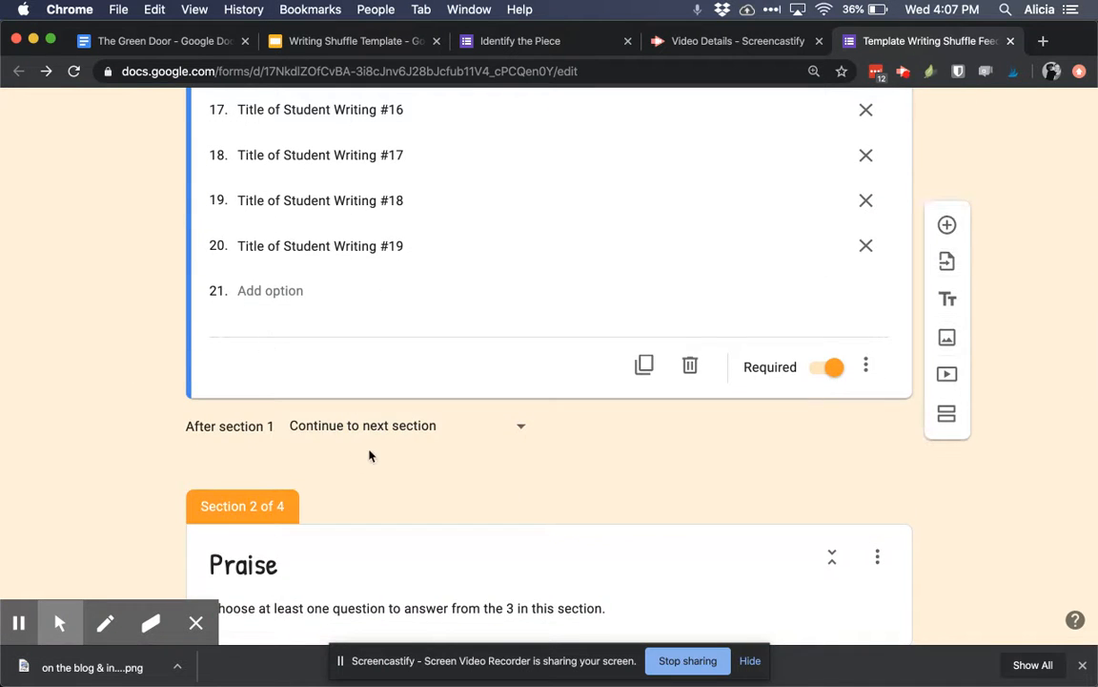
{"action": "scroll", "coordinate": [370, 455], "scroll_direction": "up", "scroll_amount": 7}
{"action": "scroll", "coordinate": [370, 455], "scroll_direction": "up", "scroll_amount": 6}
{"action": "scroll", "coordinate": [368, 448], "scroll_direction": "down", "scroll_amount": 6}
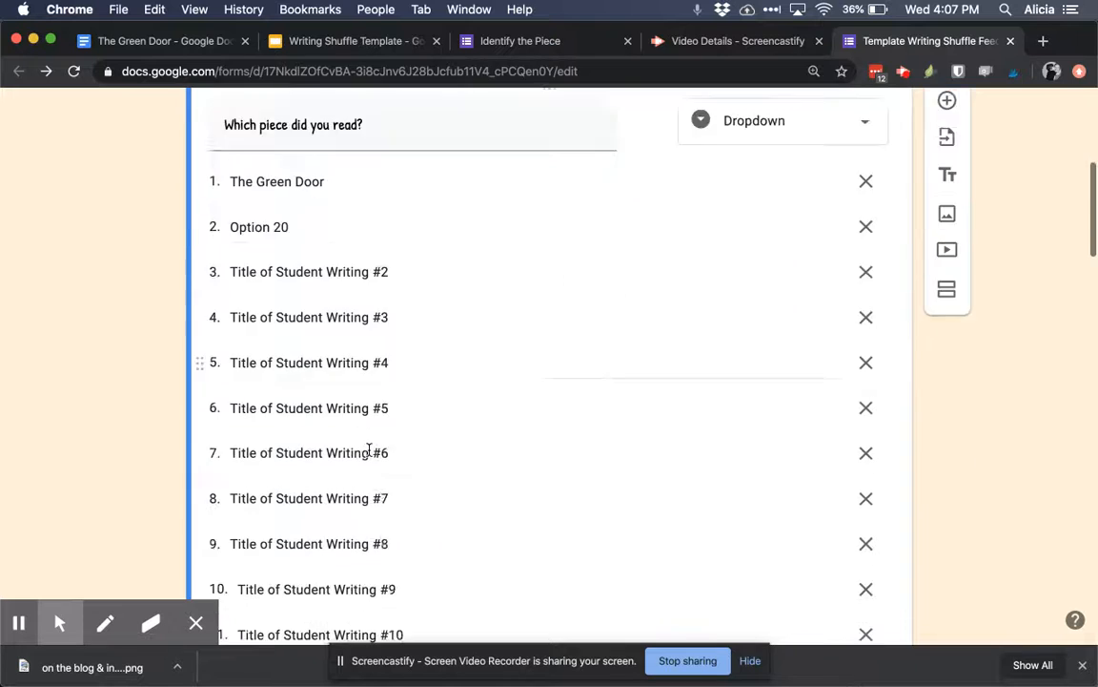
- Review the questions in the form's Praise, Wonderings and Wishes sections
{"action": "scroll", "coordinate": [370, 455], "scroll_direction": "down", "scroll_amount": 12}
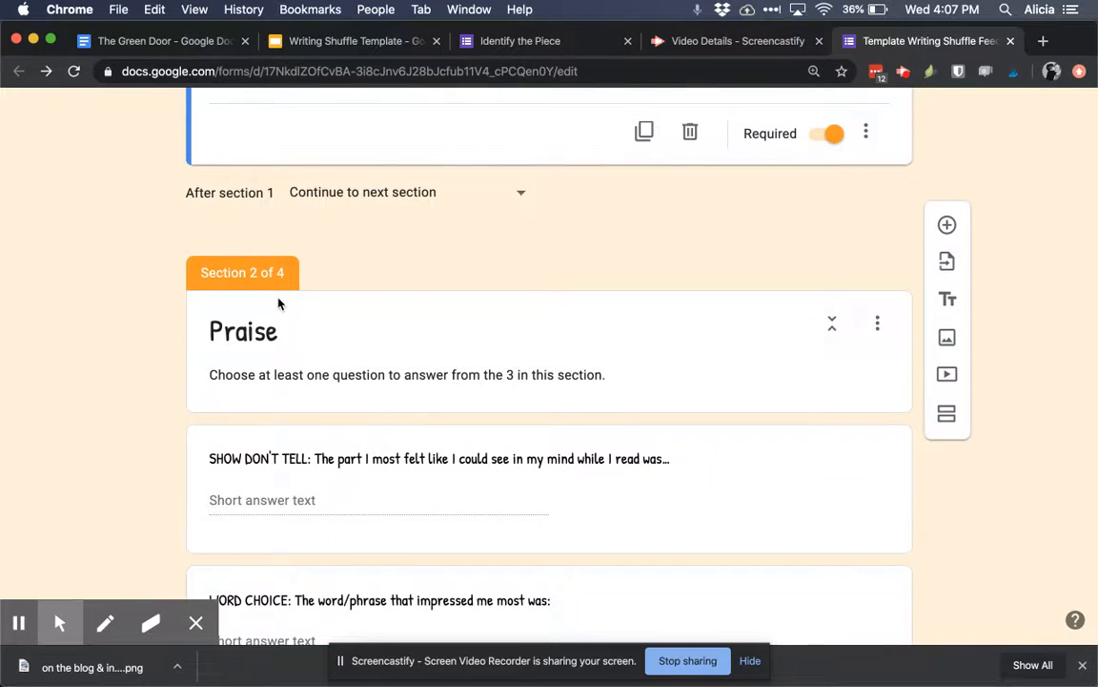
{"action": "scroll", "coordinate": [279, 302], "scroll_direction": "down", "scroll_amount": 4}
{"action": "scroll", "coordinate": [280, 302], "scroll_direction": "down", "scroll_amount": 1}
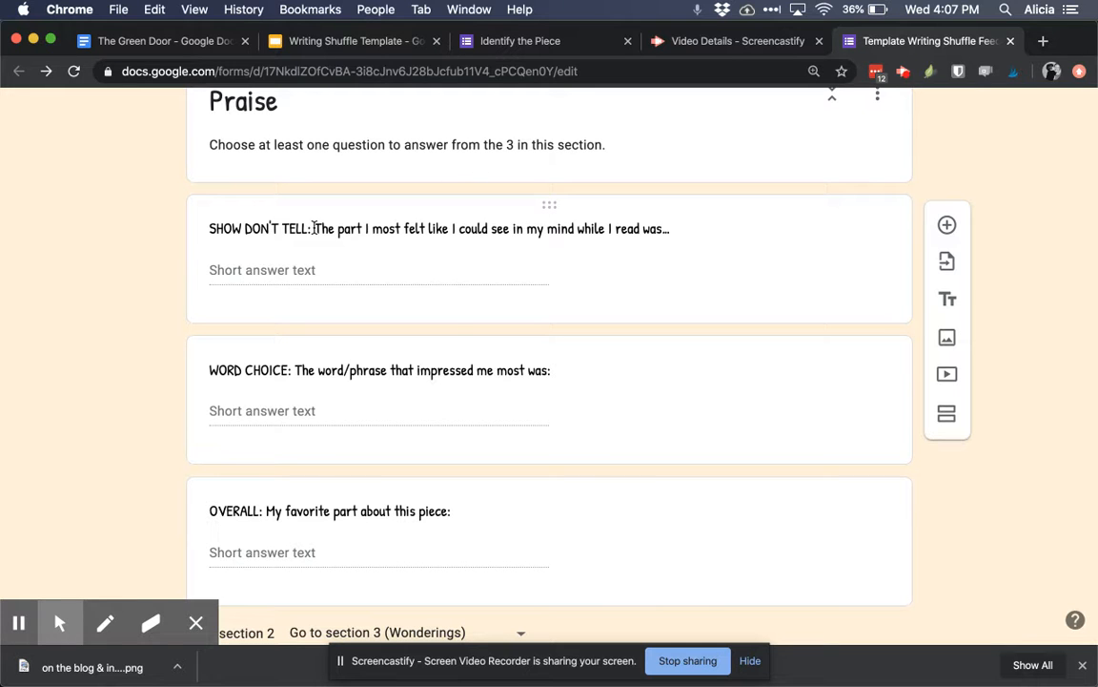
{"action": "scroll", "coordinate": [308, 276], "scroll_direction": "down", "scroll_amount": 1}
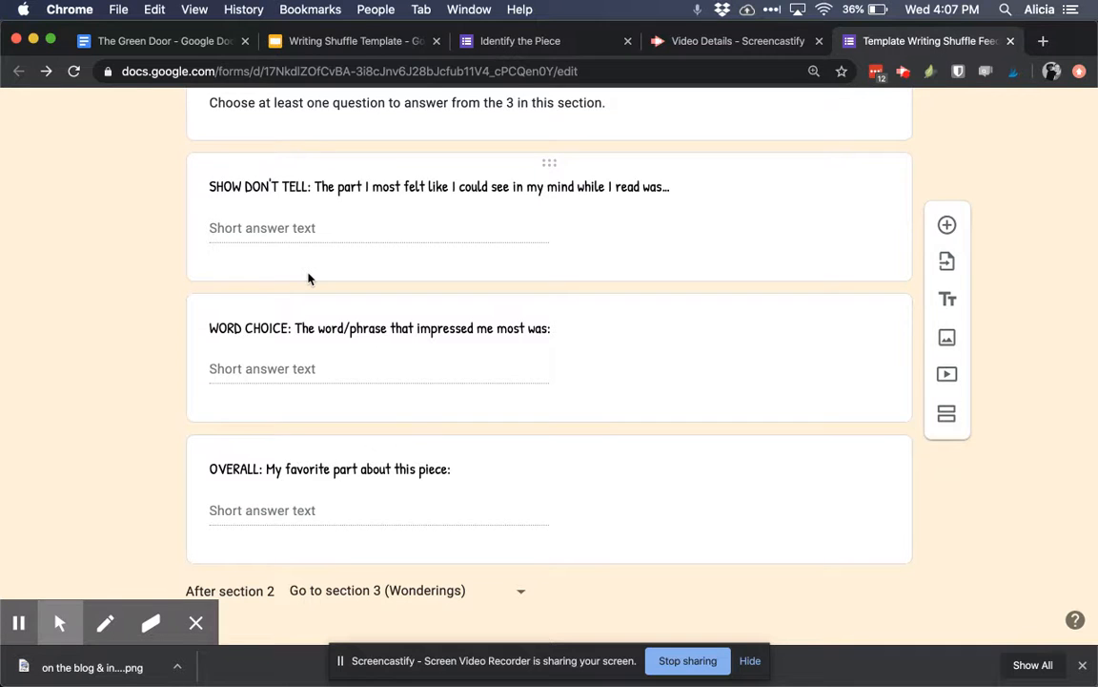
{"action": "scroll", "coordinate": [308, 277], "scroll_direction": "down", "scroll_amount": 10}
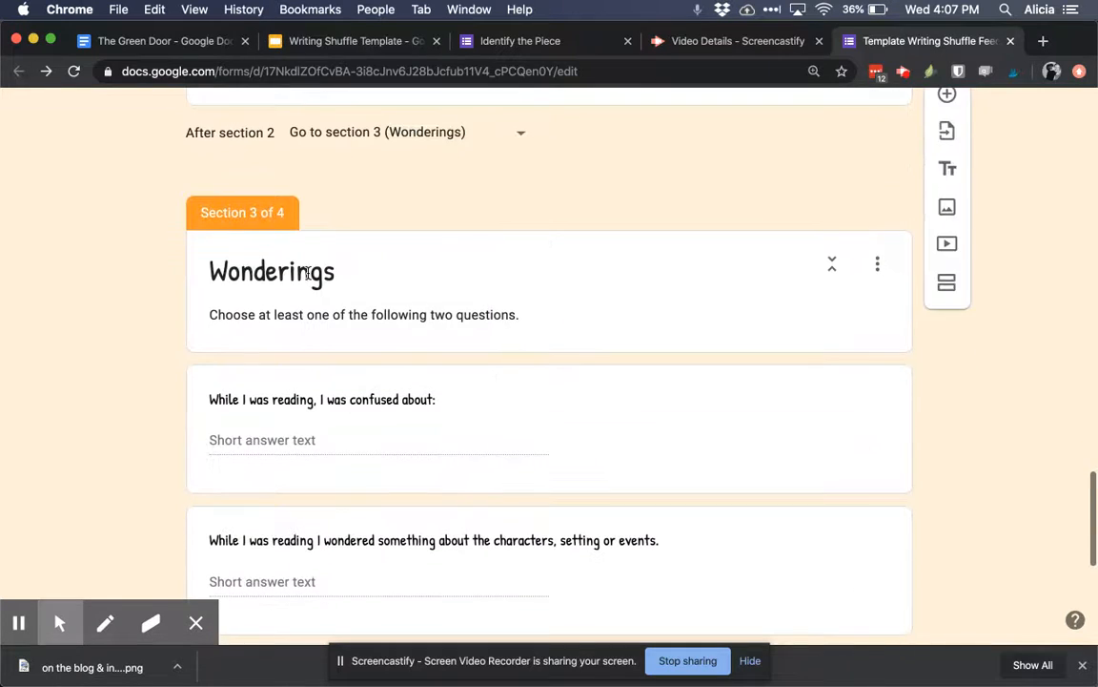
{"action": "scroll", "coordinate": [308, 273], "scroll_direction": "down", "scroll_amount": 3}
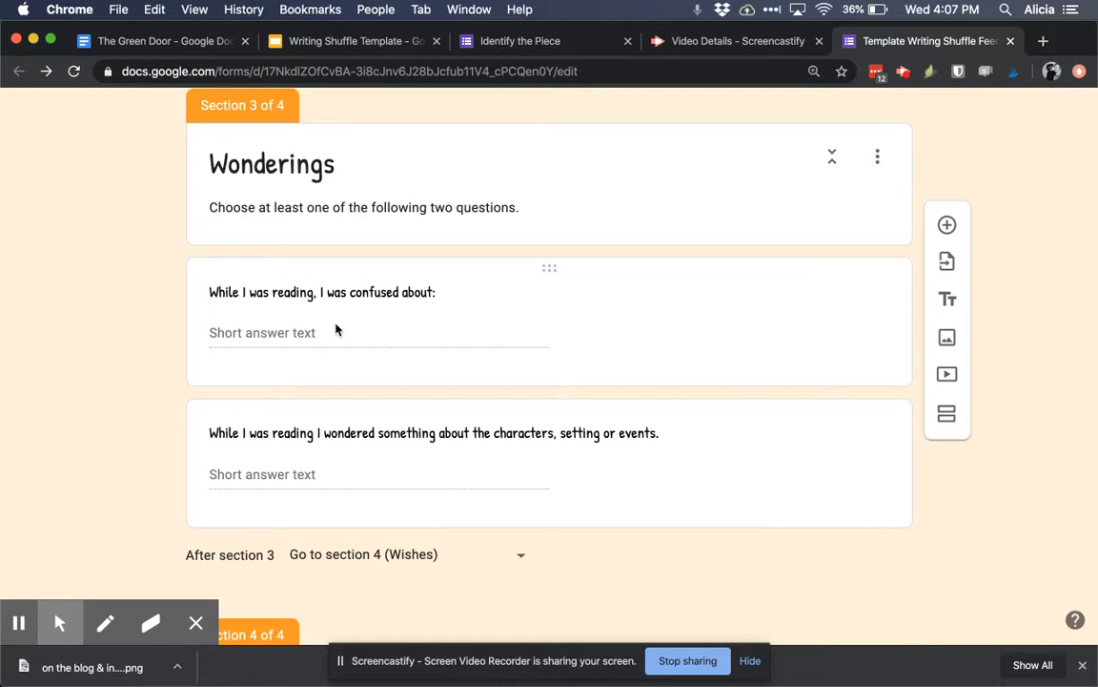
{"action": "scroll", "coordinate": [336, 330], "scroll_direction": "down", "scroll_amount": 8}
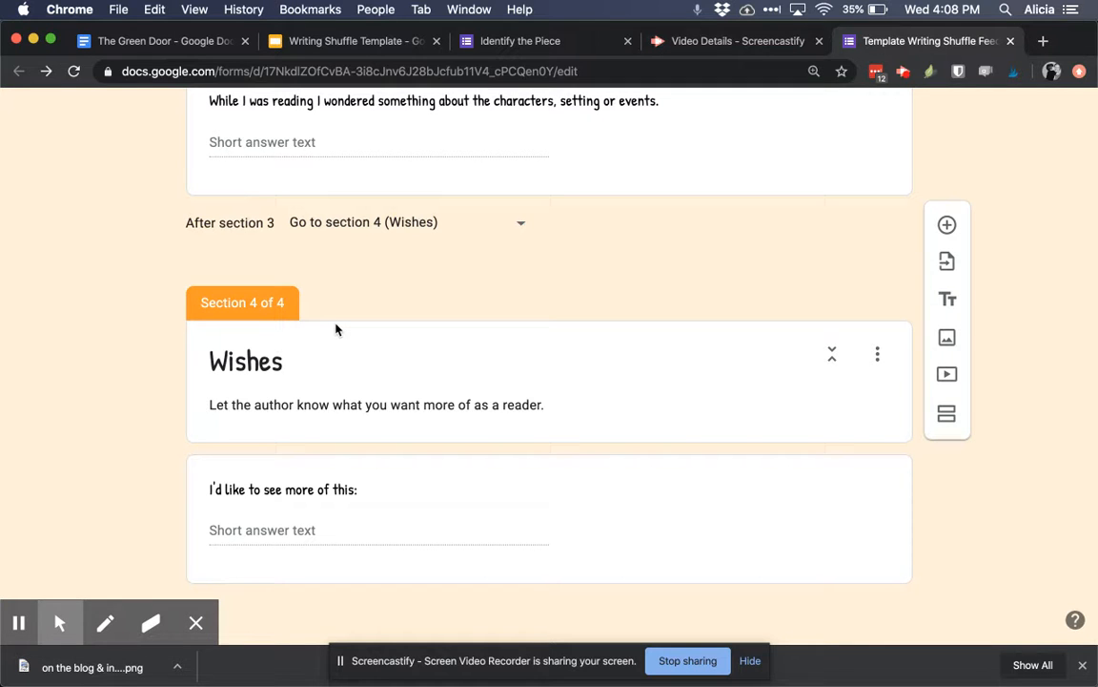
{"action": "scroll", "coordinate": [336, 330], "scroll_direction": "up", "scroll_amount": 20}
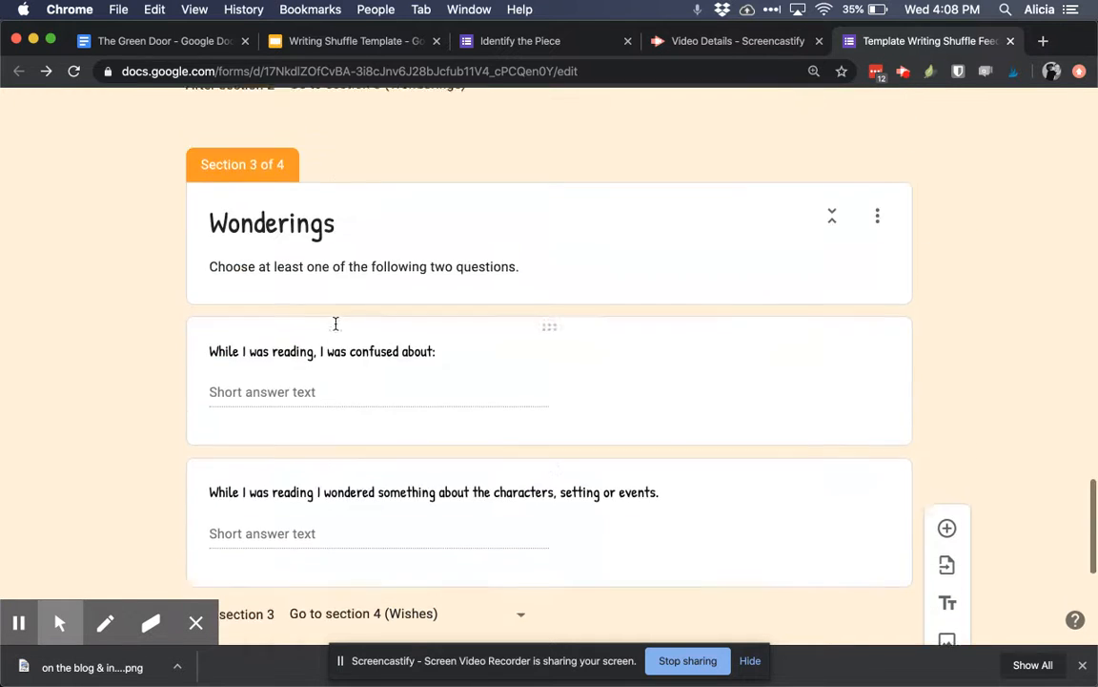
{"action": "scroll", "coordinate": [335, 330], "scroll_direction": "up", "scroll_amount": 15}
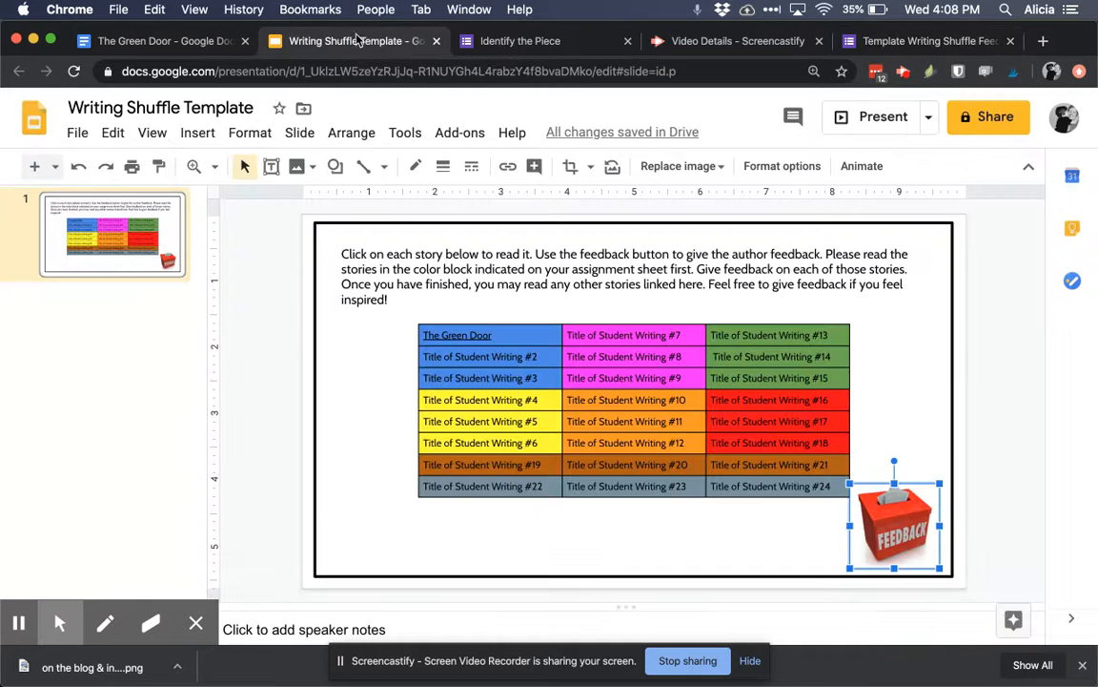
- Copy the feedback form's full-length shareable link from its sending options, keeping email collection on
{"action": "left_click", "coordinate": [358, 41]}
{"action": "left_click", "coordinate": [906, 42]}
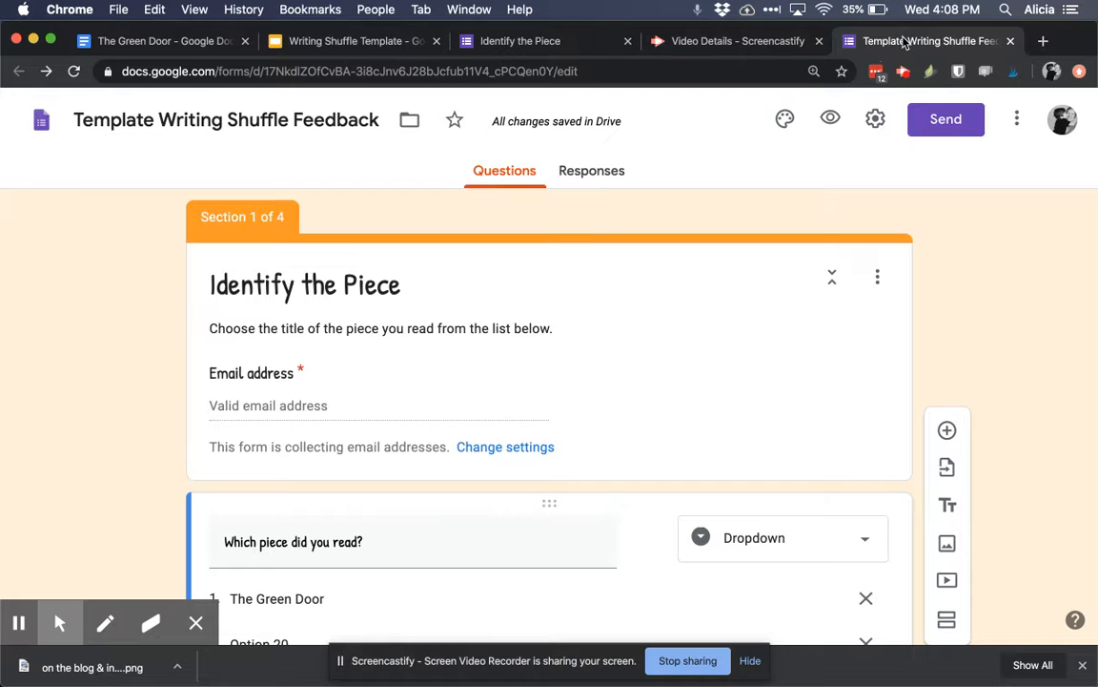
{"action": "left_click", "coordinate": [945, 118]}
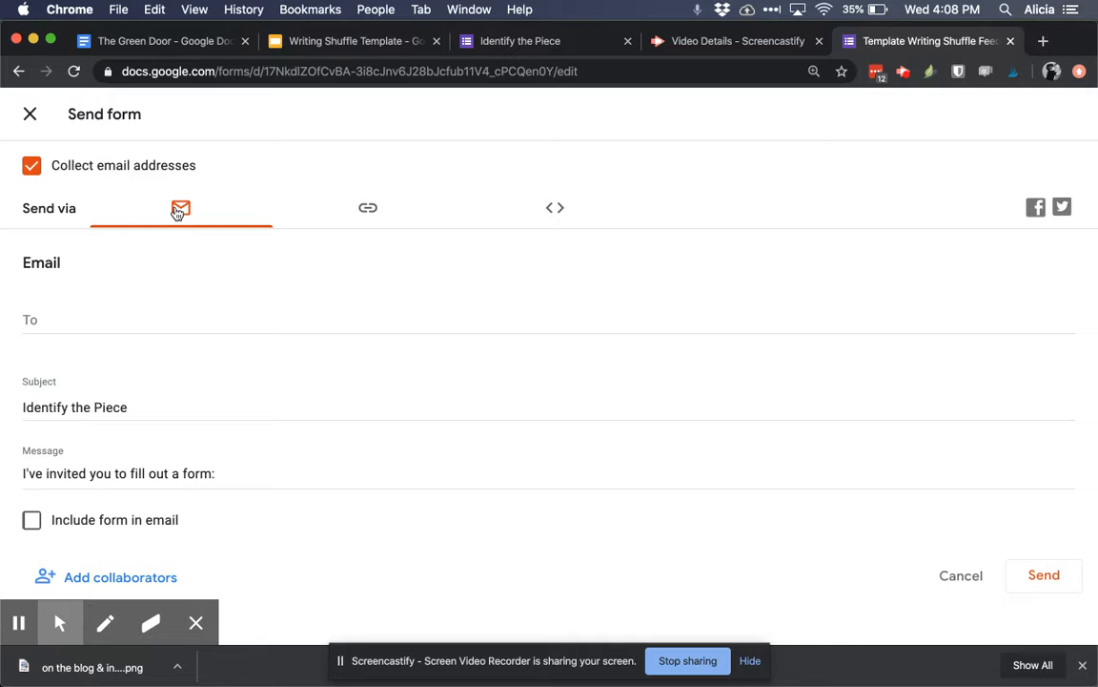
{"action": "left_click", "coordinate": [367, 209]}
{"action": "left_click", "coordinate": [556, 222]}
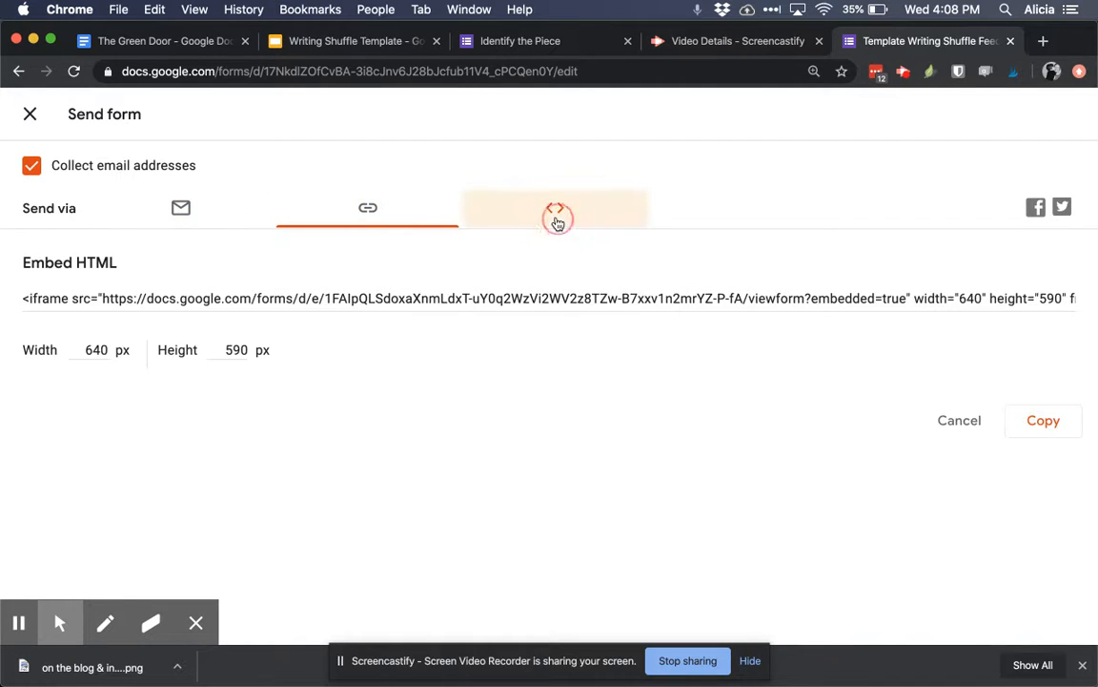
{"action": "left_click", "coordinate": [369, 210]}
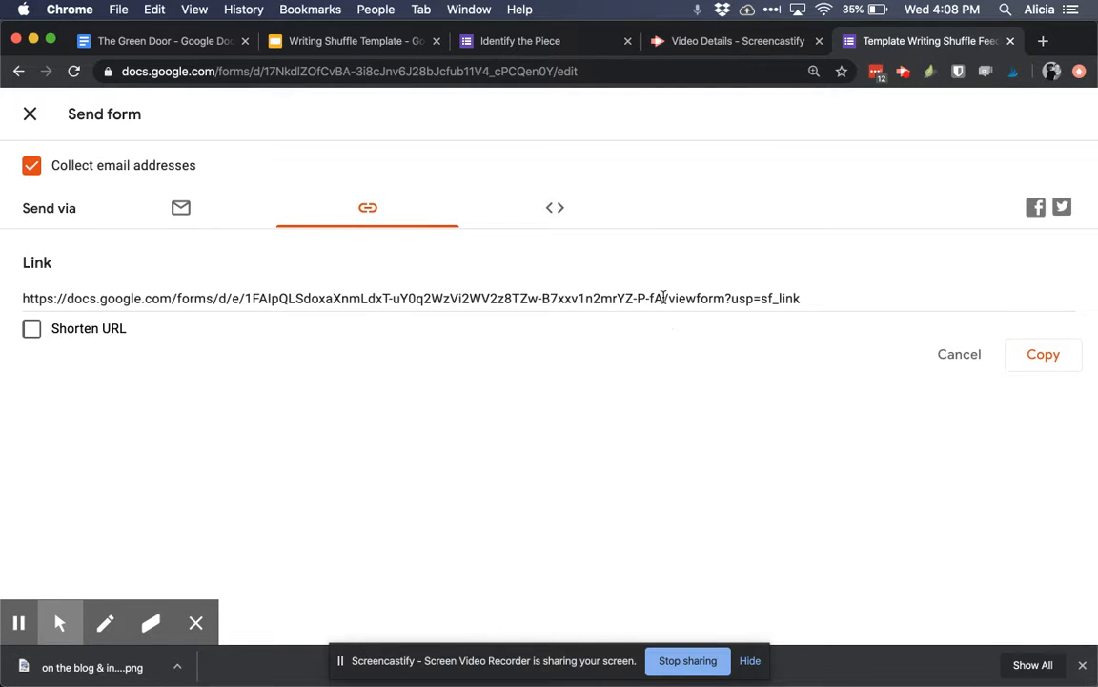
{"action": "left_click", "coordinate": [1039, 358]}
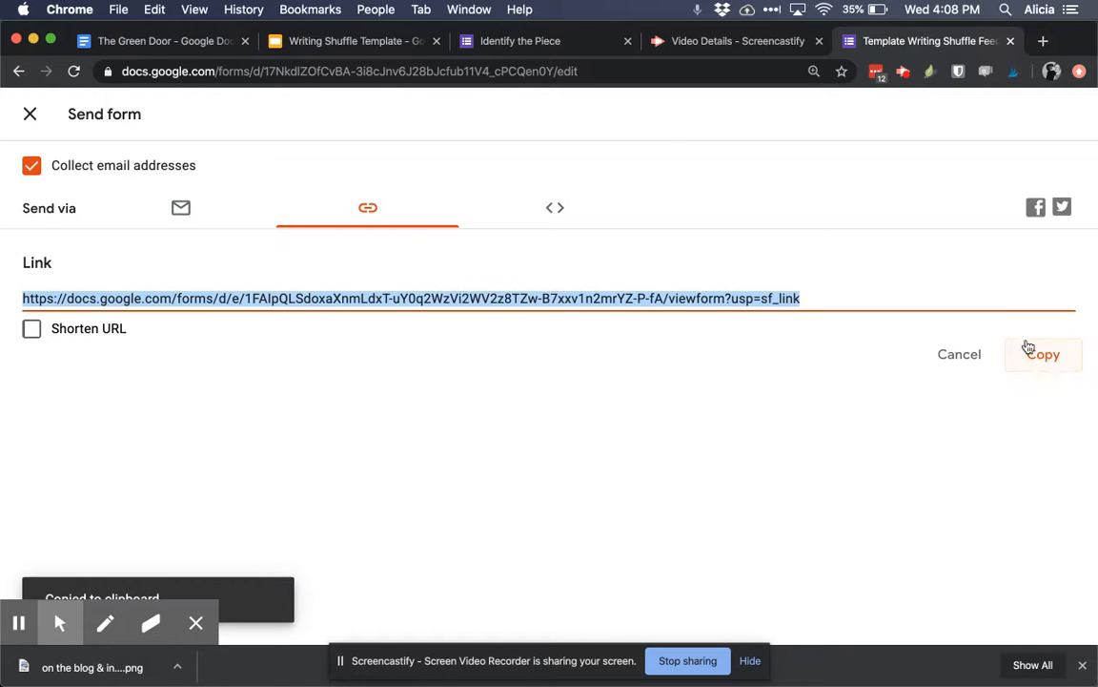
- Link the feedback box image on the Writing Shuffle Template slide to the copied feedback form URL
{"action": "left_click", "coordinate": [335, 38]}
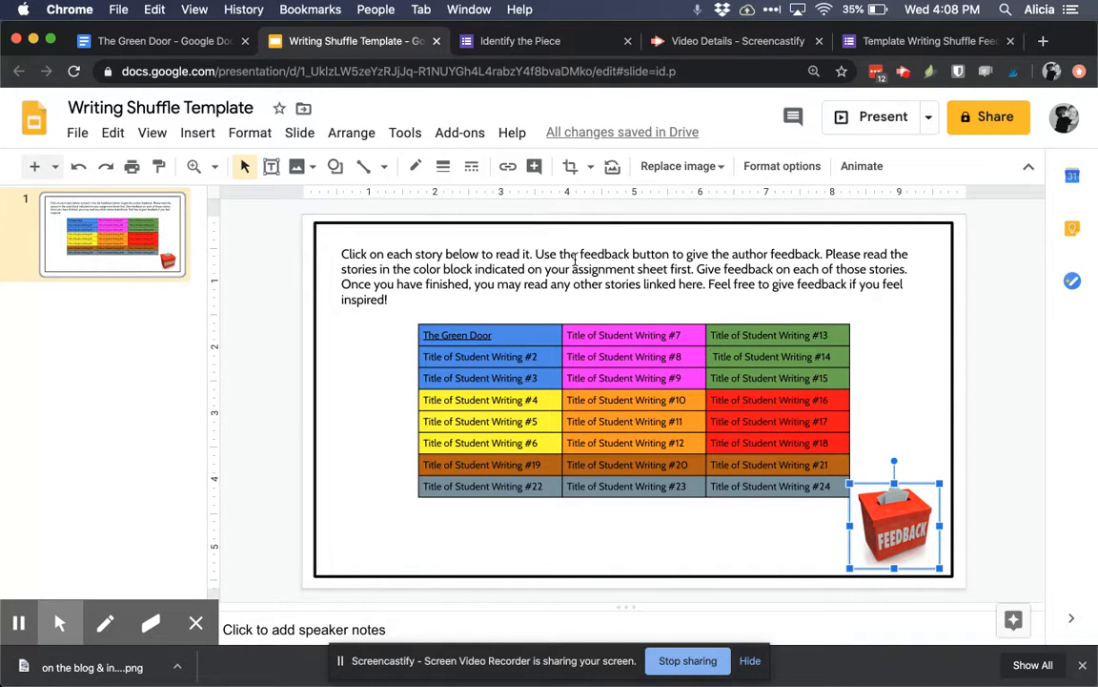
{"action": "left_click", "coordinate": [508, 168]}
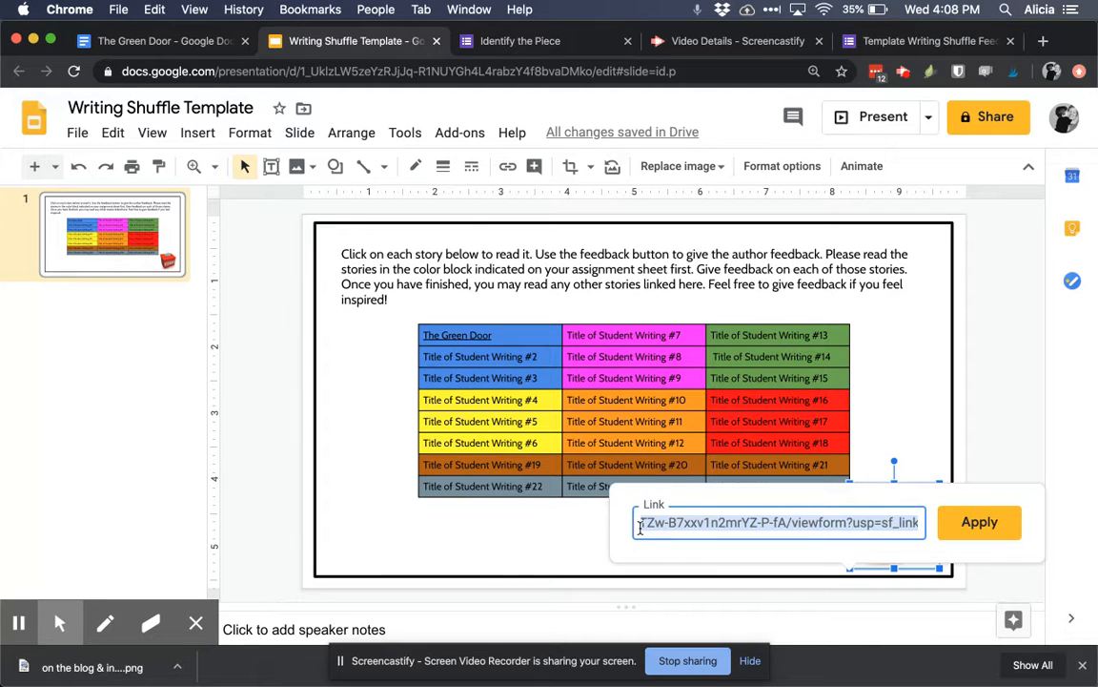
{"action": "left_click", "coordinate": [977, 522]}
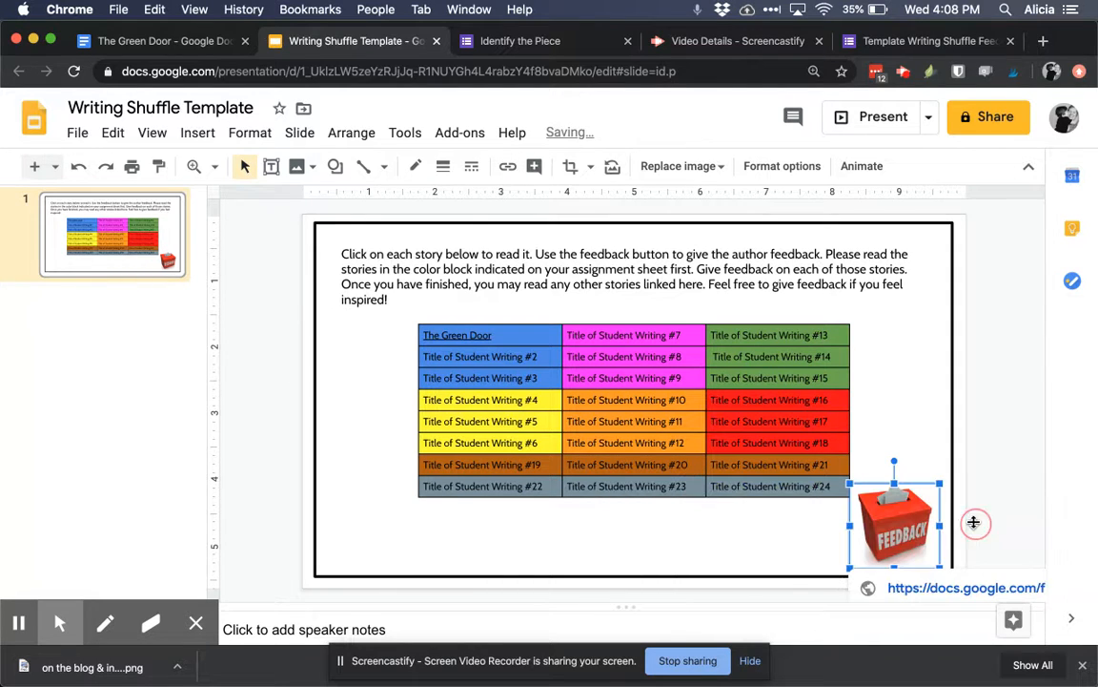
{"action": "left_click", "coordinate": [926, 449]}
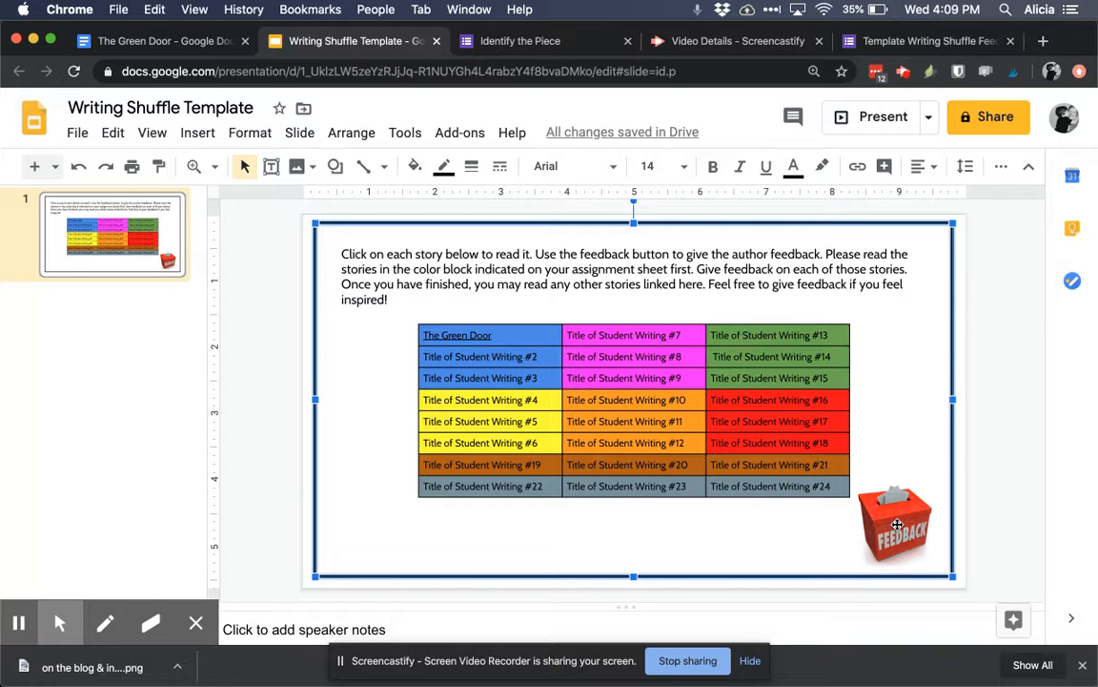
- Check the feedback form's responses and the options for sending them to a spreadsheet without creating one, and close the form
{"action": "left_click", "coordinate": [940, 41]}
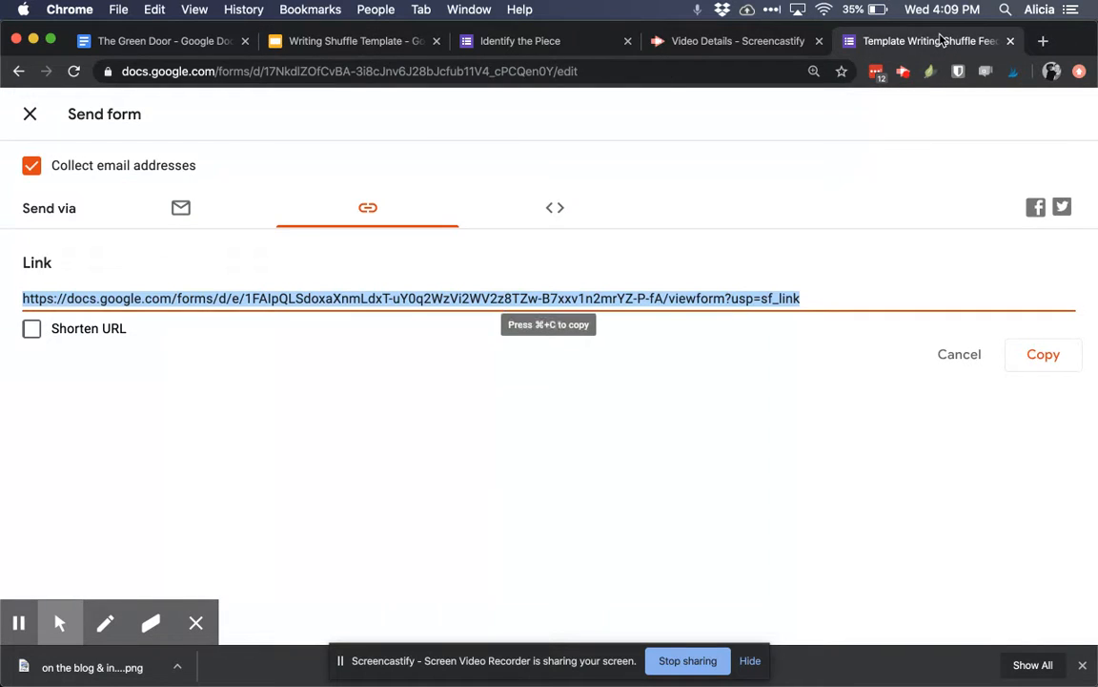
{"action": "left_click", "coordinate": [30, 114]}
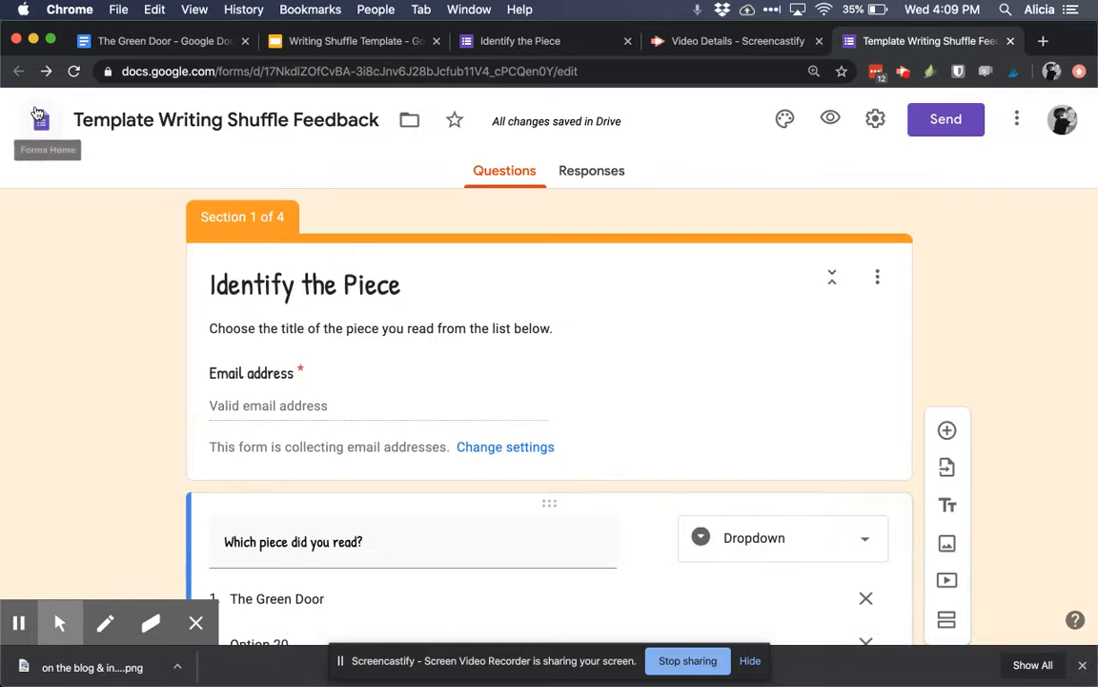
{"action": "left_click", "coordinate": [588, 173]}
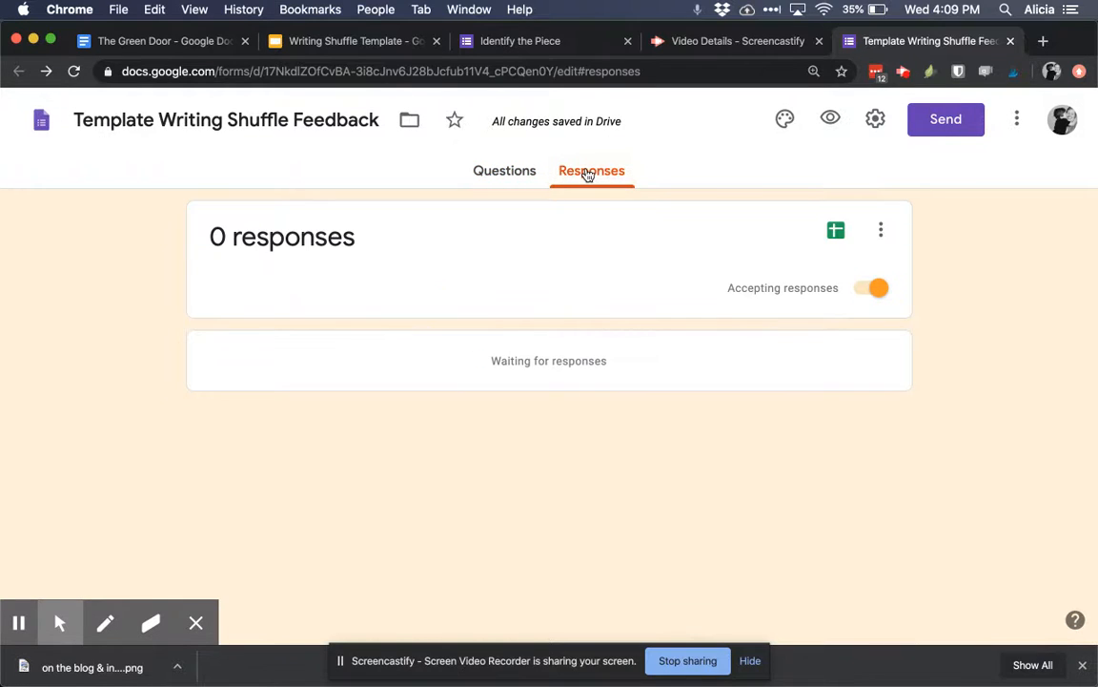
{"action": "left_click", "coordinate": [836, 230]}
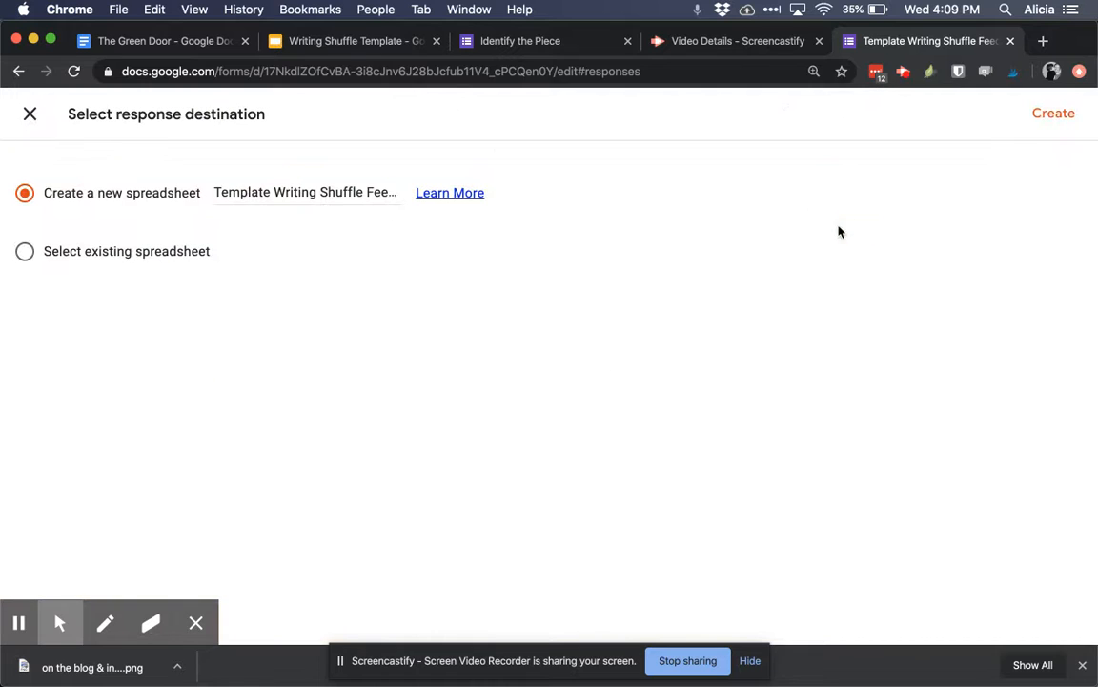
{"action": "left_click", "coordinate": [30, 115]}
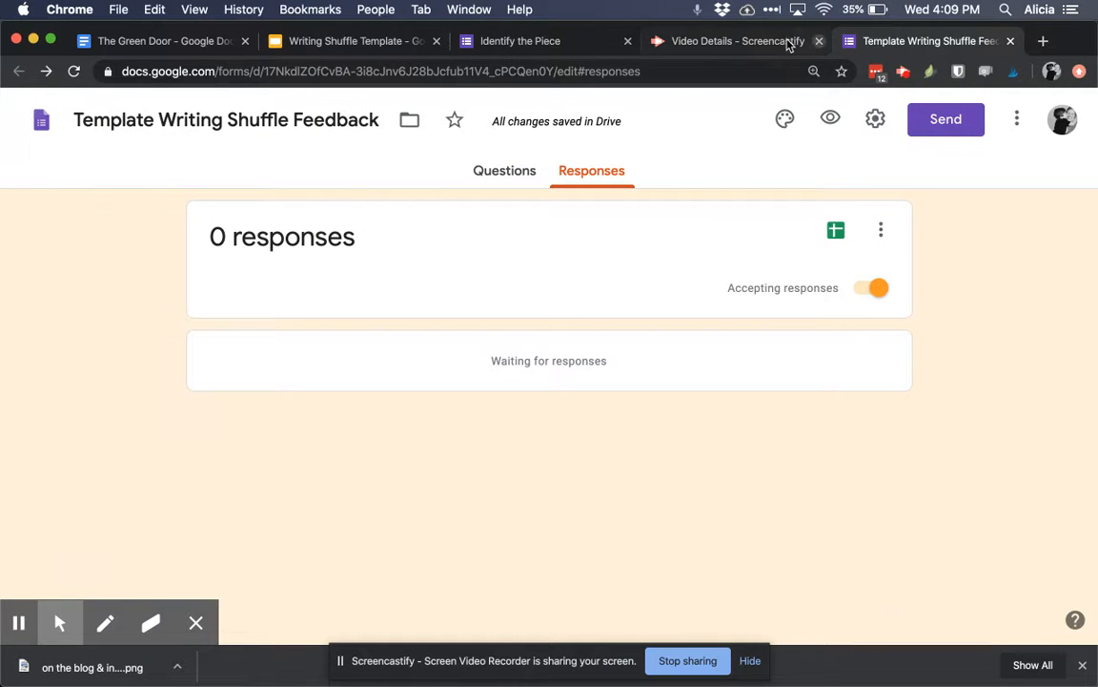
{"action": "left_click", "coordinate": [1011, 41]}
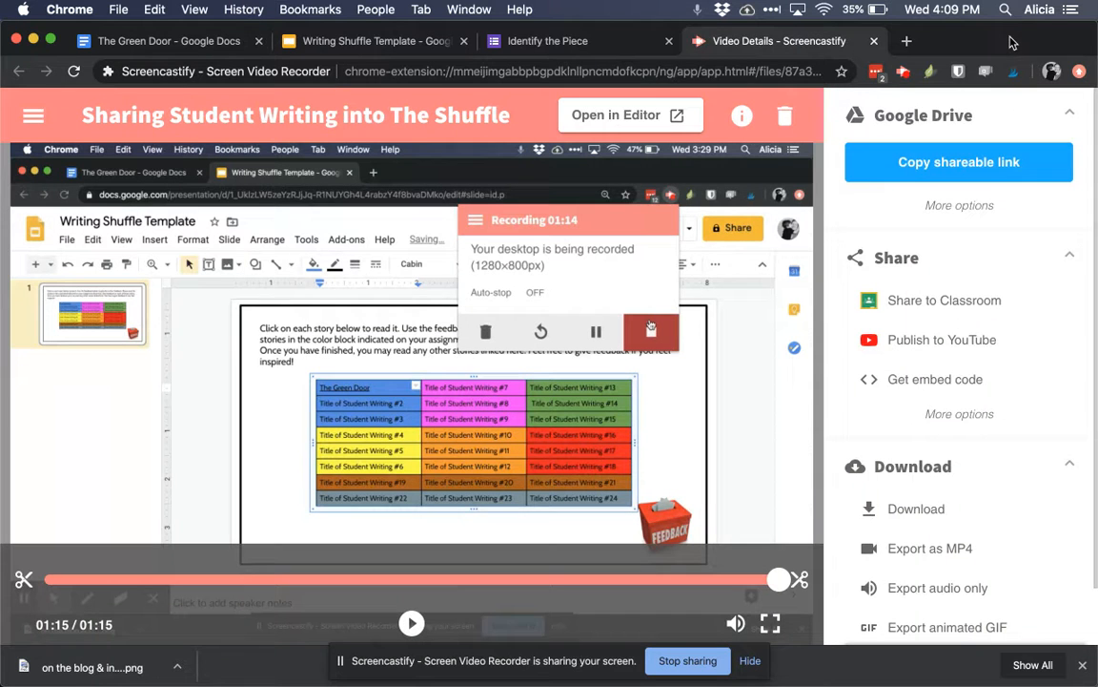
{"action": "left_click", "coordinate": [905, 76]}
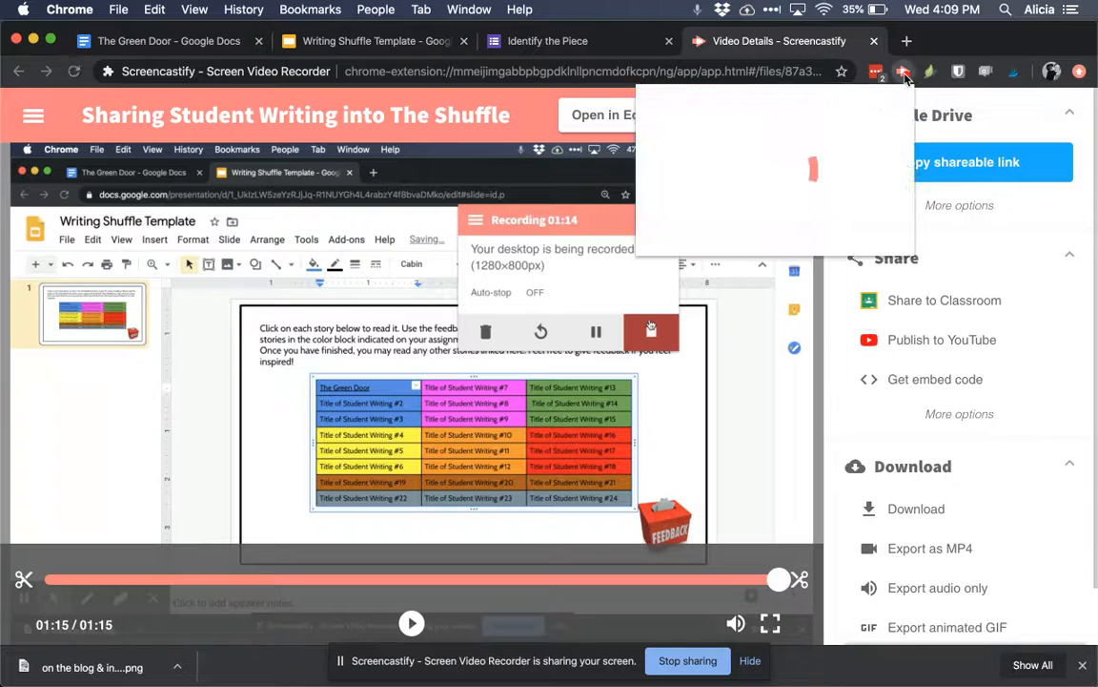